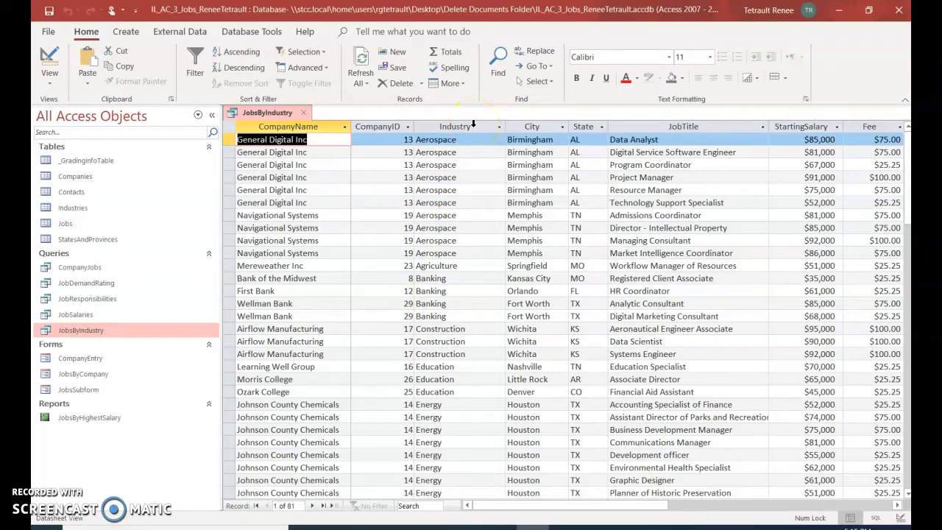
Filter the JobsByIndustry records to those whose Industry equals "Energy", and toggle the filter off again.
click(453, 407)
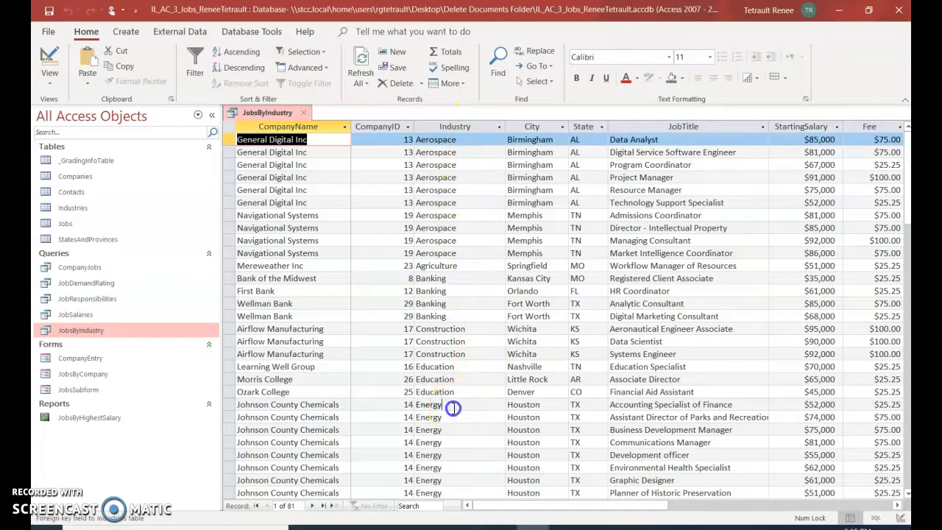
click(453, 431)
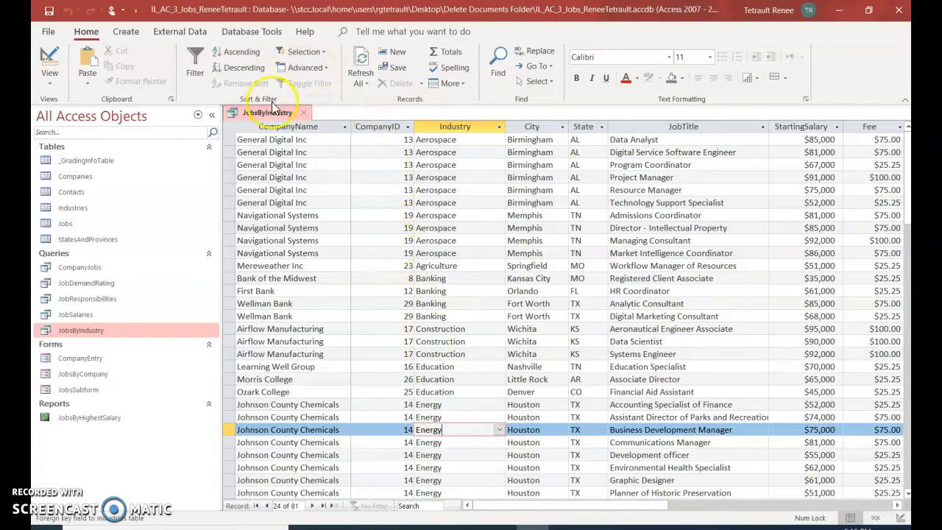
click(302, 52)
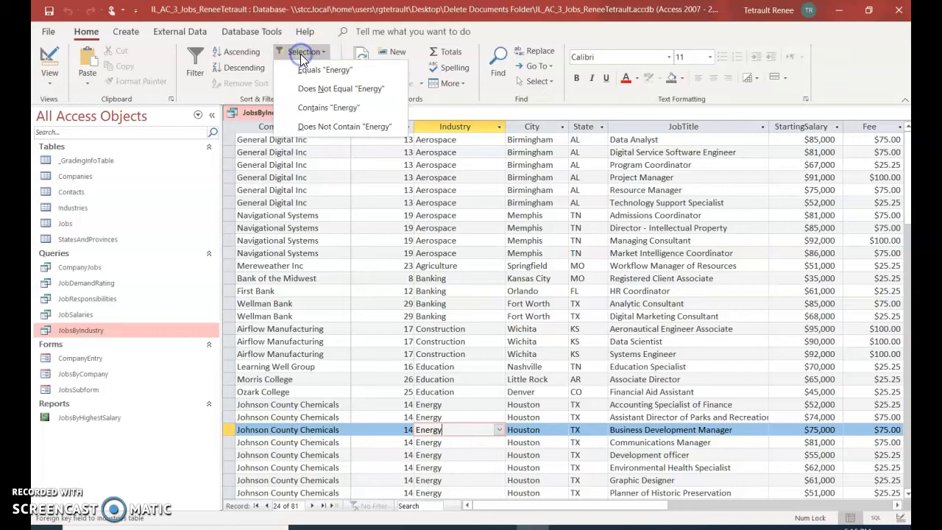
click(325, 71)
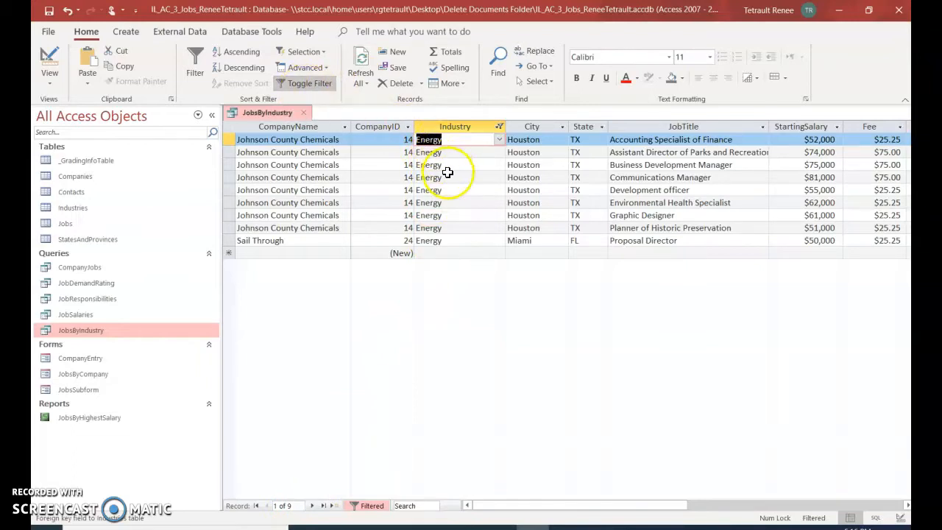
click(300, 86)
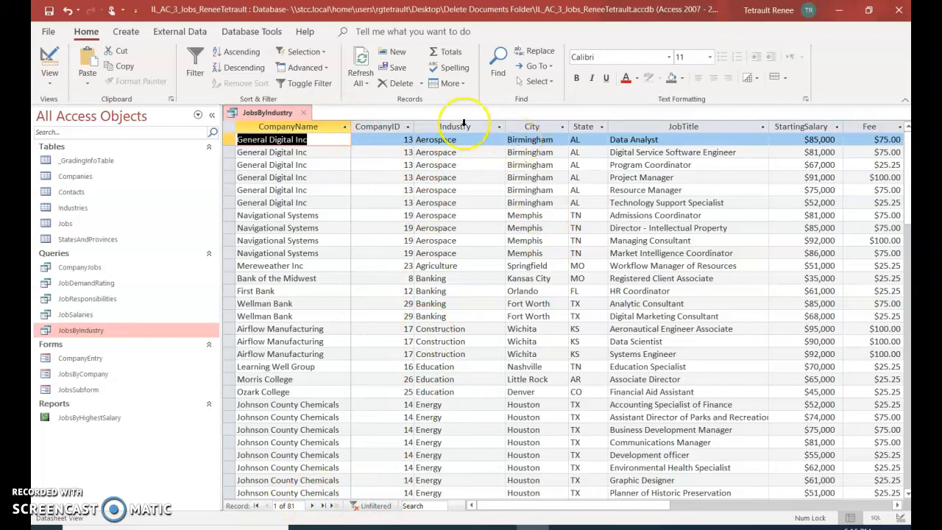
Reapply the selection filter so that only records with Industry equal to "Energy" are listed.
click(454, 406)
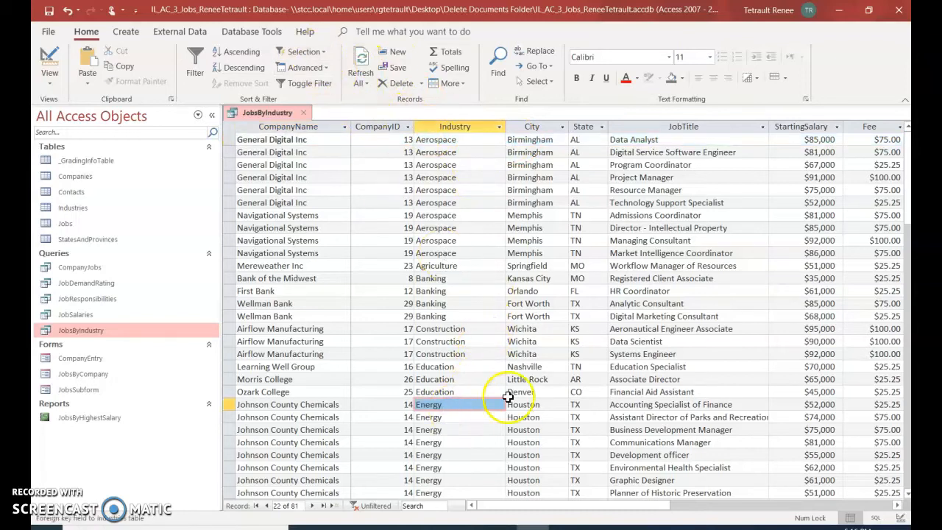
click(489, 442)
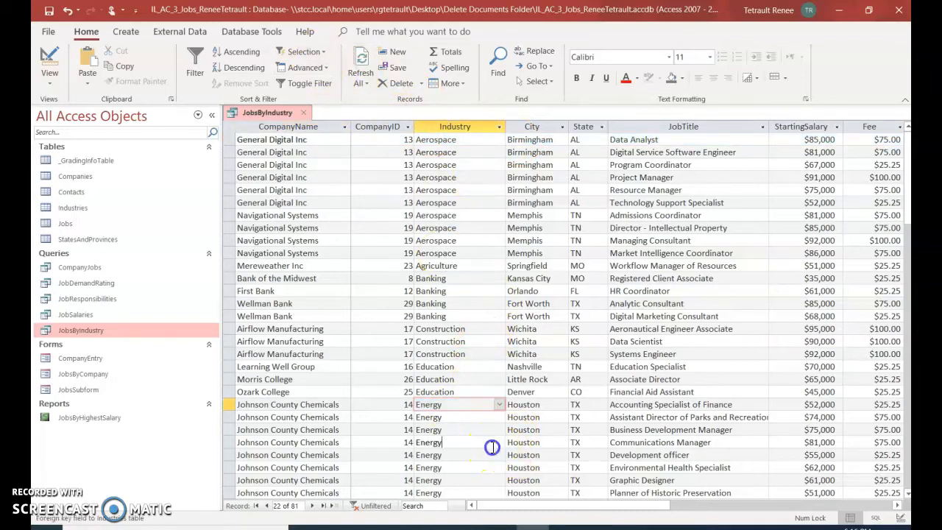
click(308, 52)
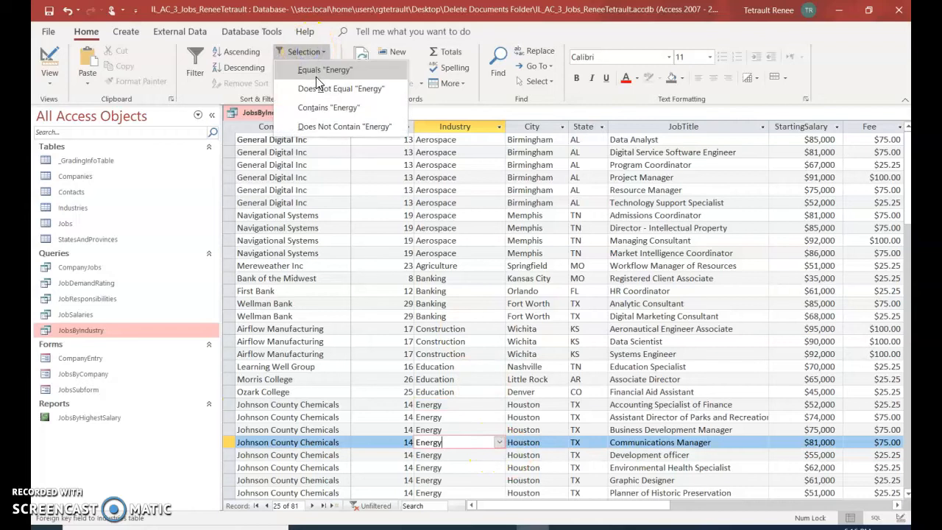
click(323, 71)
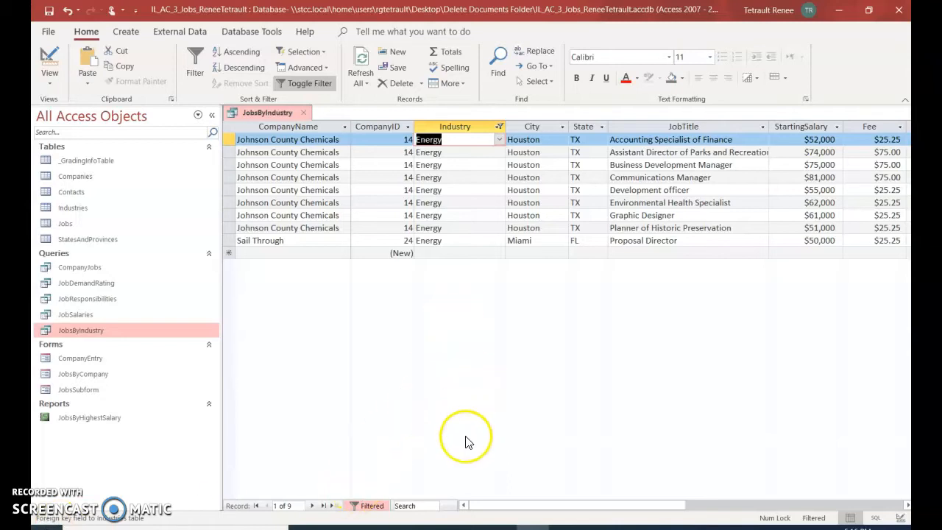
Toggle the Energy filter off and on, and clear all filters from the JobsByIndustry query.
click(324, 85)
click(326, 85)
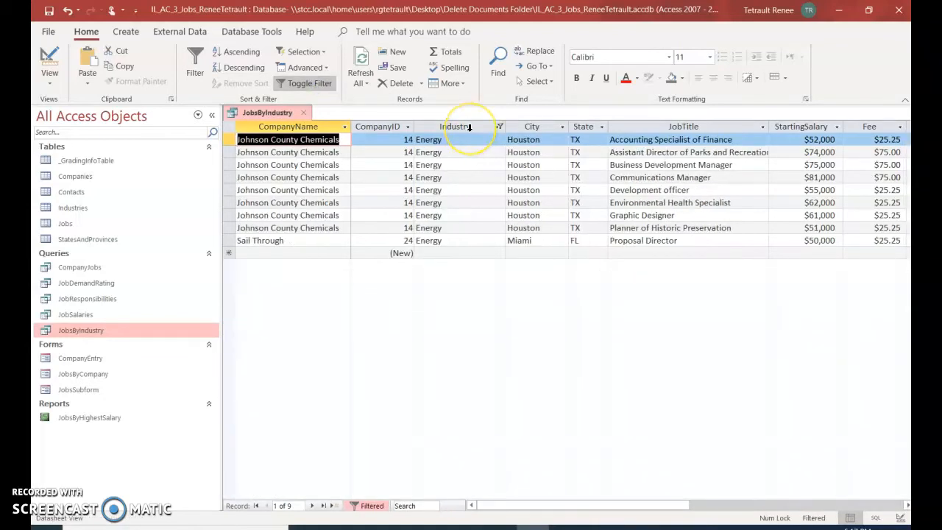
click(309, 68)
click(319, 85)
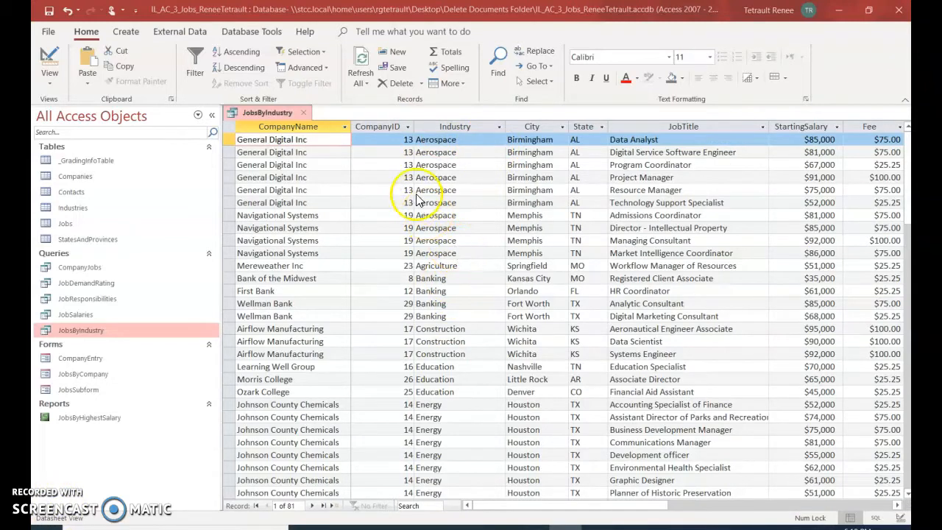
Filter the CompanyName column to Accent Group only, deselecting all other companies.
click(345, 126)
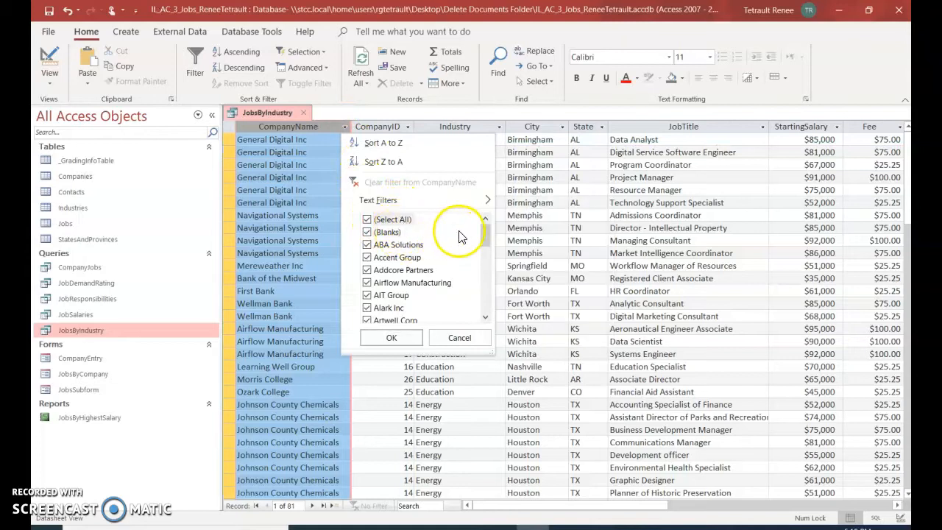
mouse_move(485, 240)
mouse_down()
mouse_move(485, 310)
mouse_move(478, 237)
mouse_up()
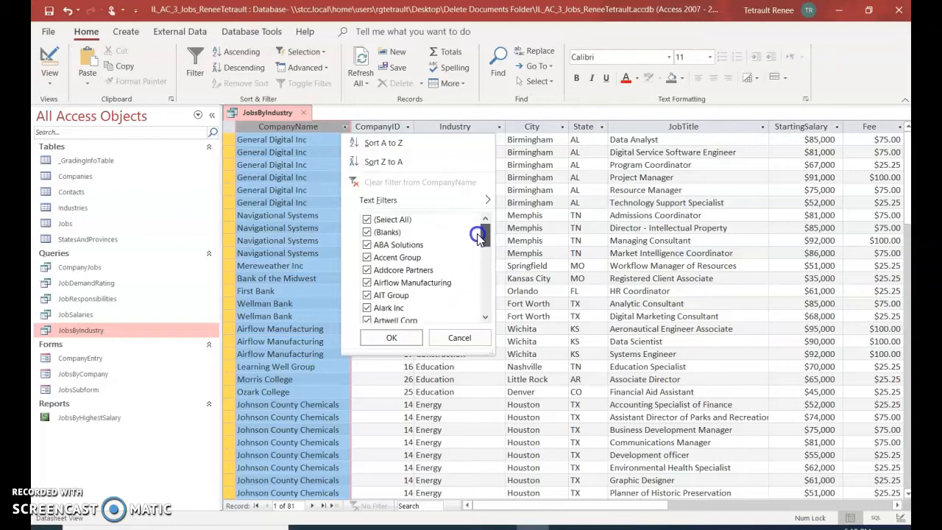
click(367, 221)
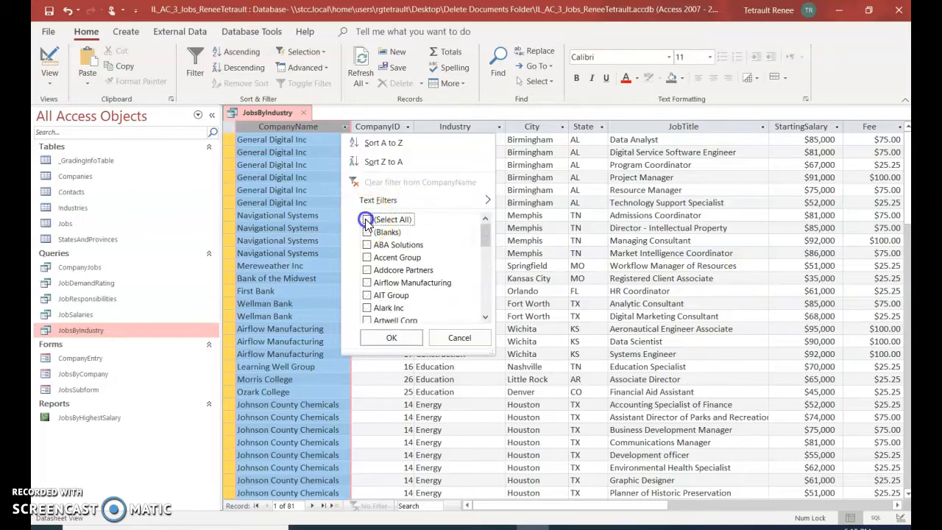
mouse_move(485, 243)
mouse_down()
mouse_move(487, 265)
mouse_move(491, 244)
mouse_up()
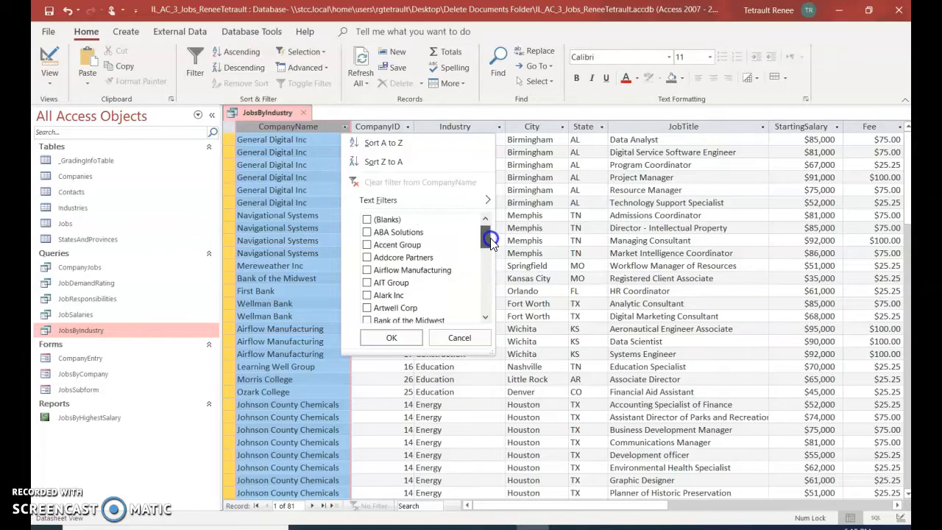
click(367, 245)
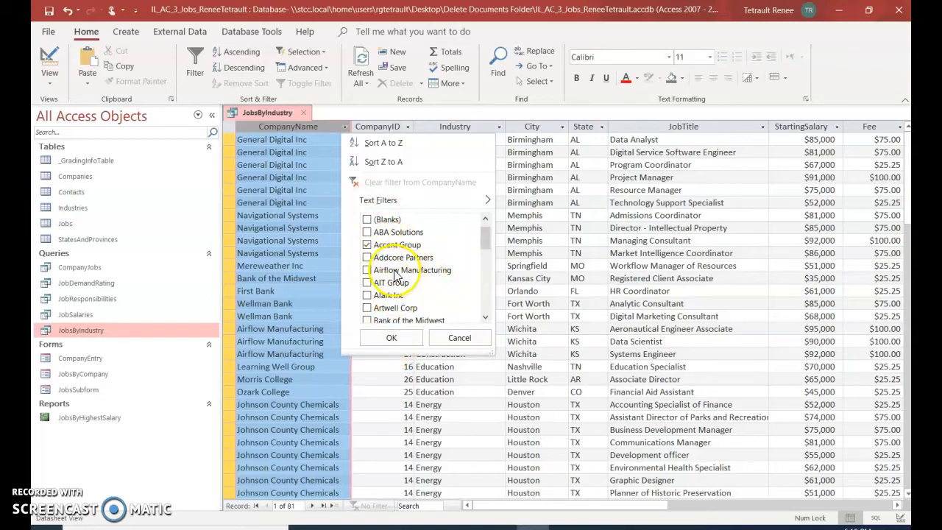
click(367, 245)
click(367, 245)
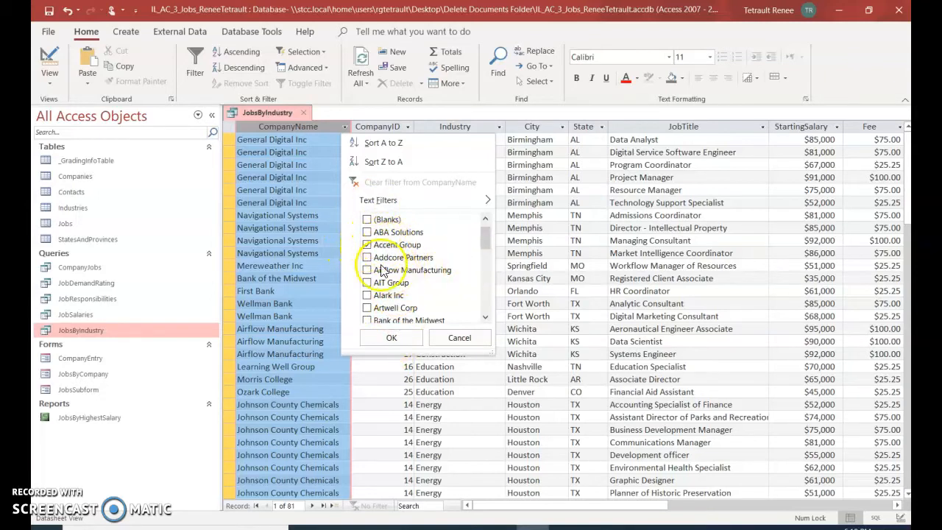
click(390, 337)
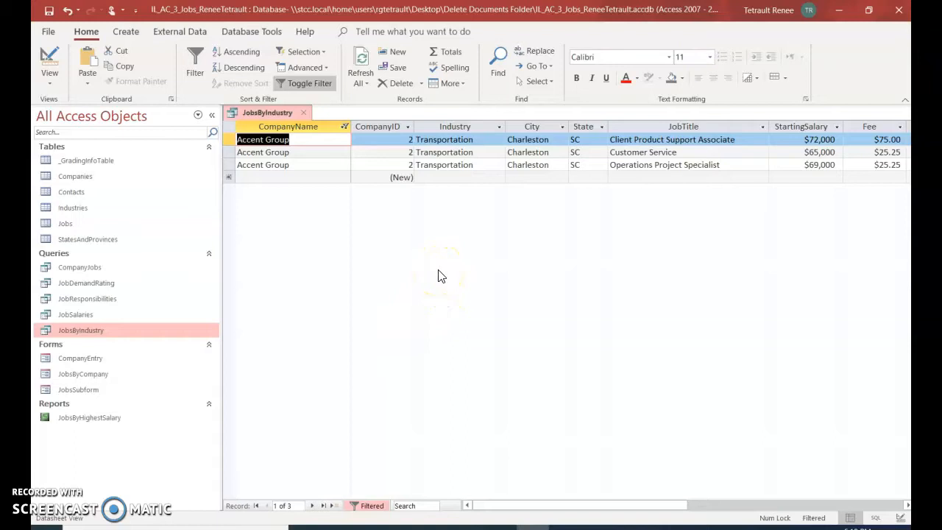
Clear all filters so the Accent Group restriction on CompanyName is removed.
click(343, 128)
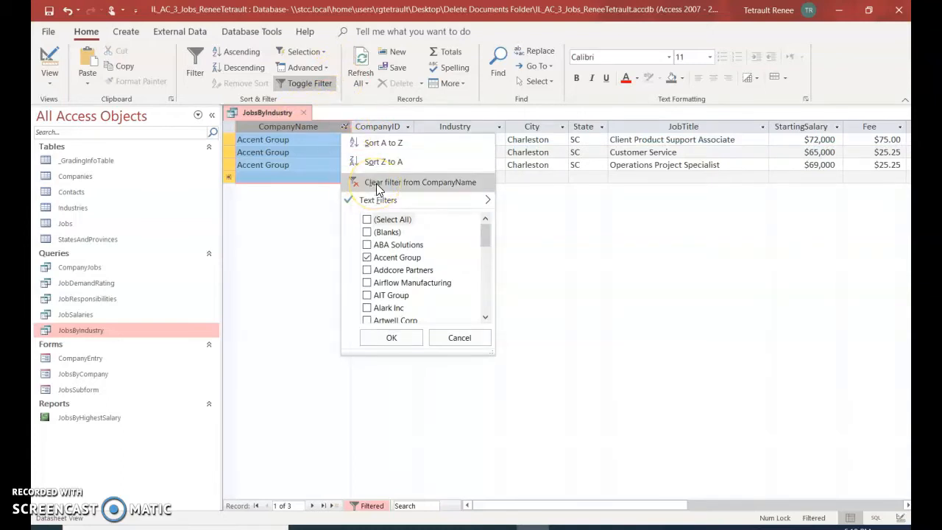
click(307, 68)
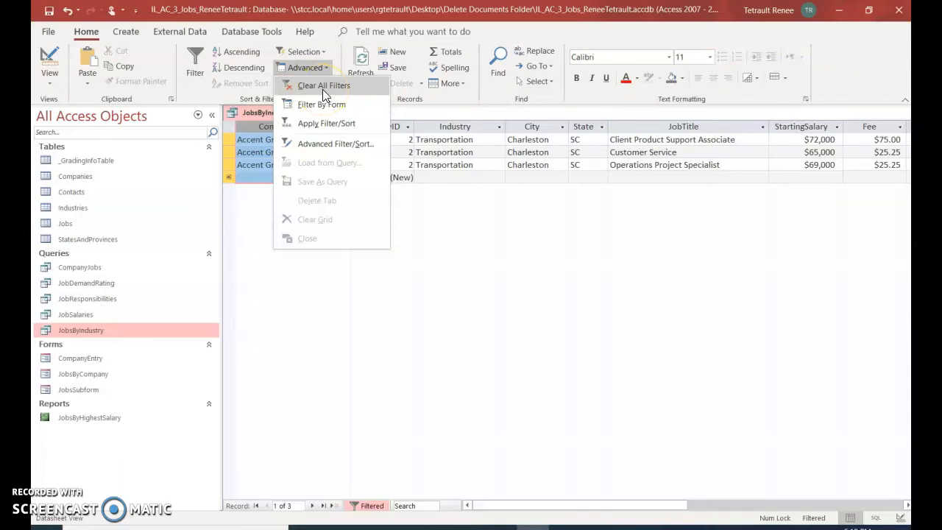
click(322, 89)
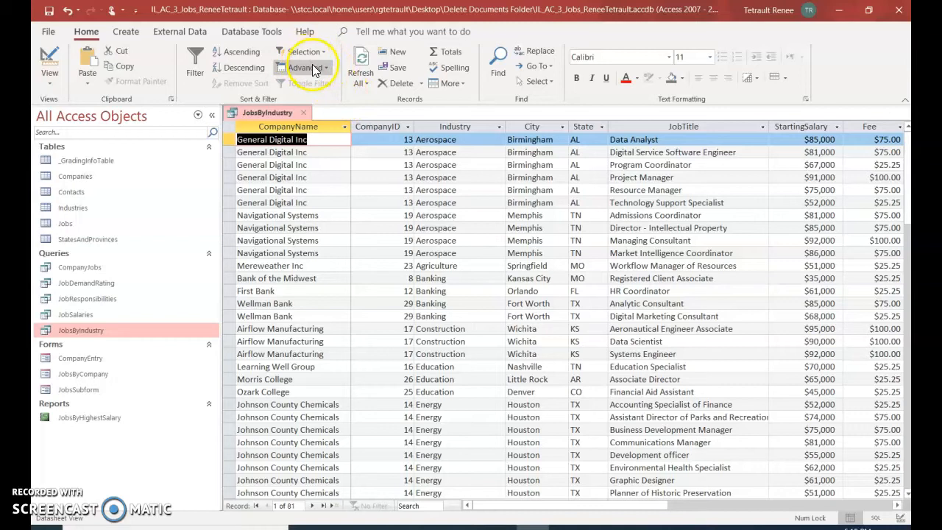
Use Filter By Form to apply the criteria StartingSalary >=50000 and Applicants <=10 to the JobsByIndustry records.
click(313, 68)
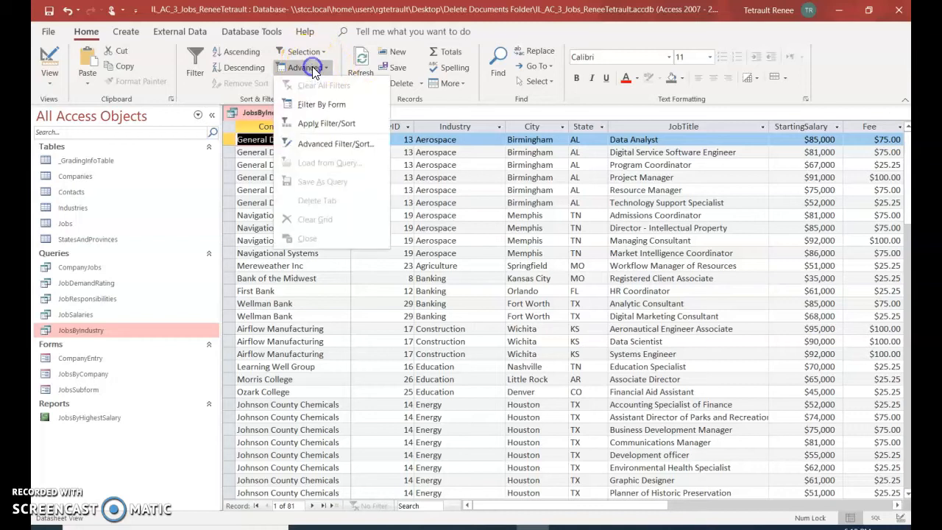
click(321, 108)
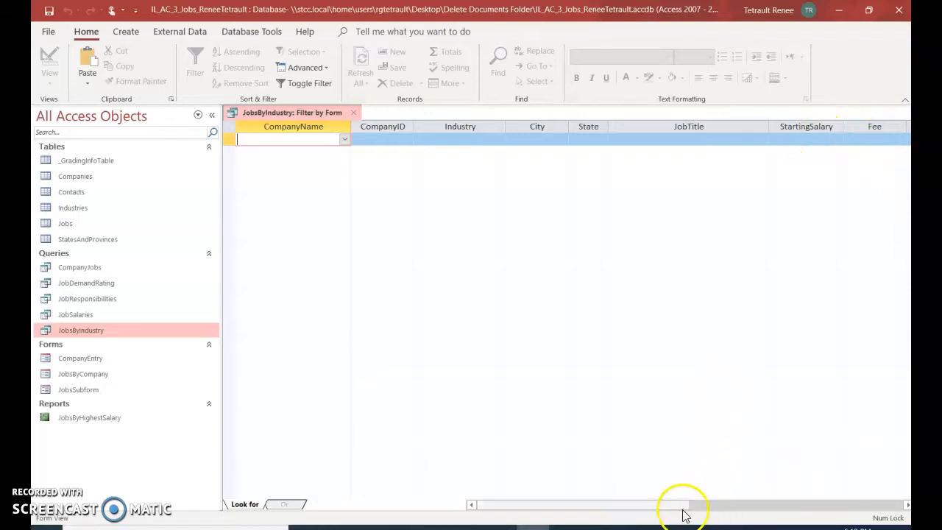
drag(684, 505, 713, 505)
click(734, 139)
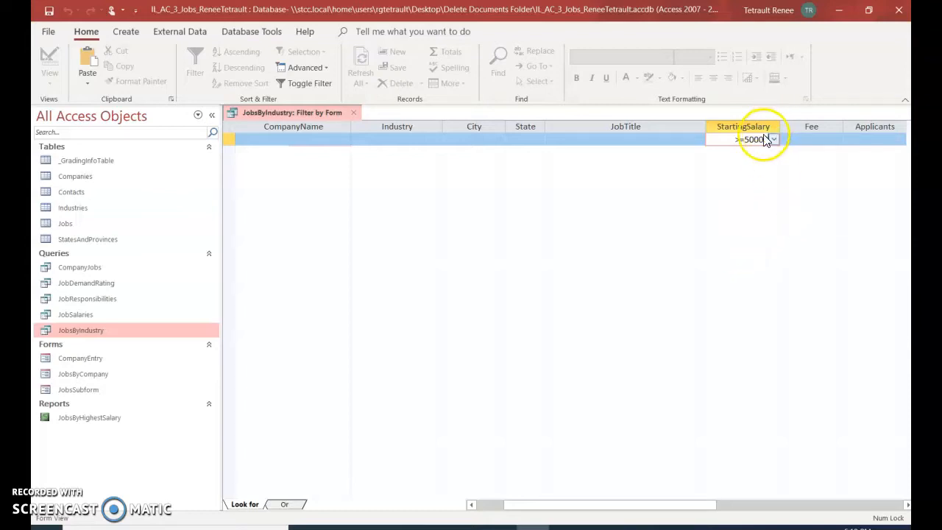
click(883, 140)
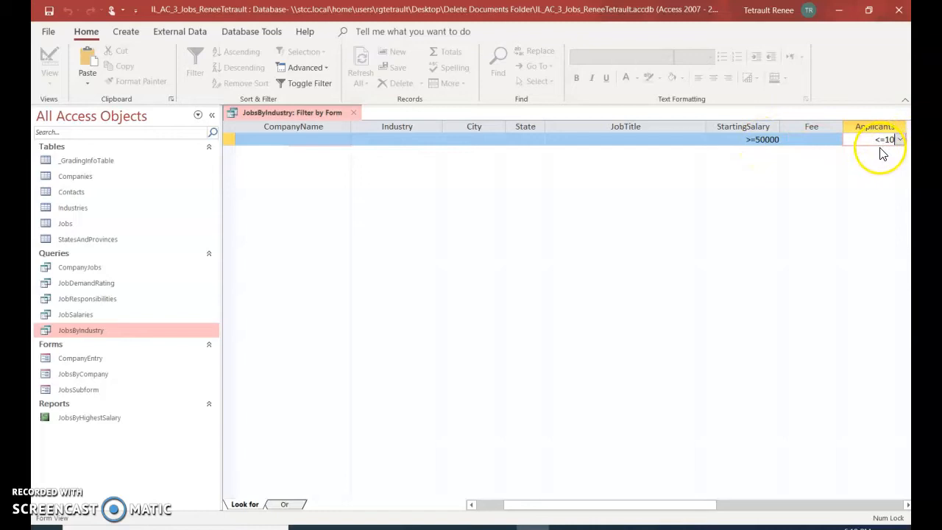
click(296, 84)
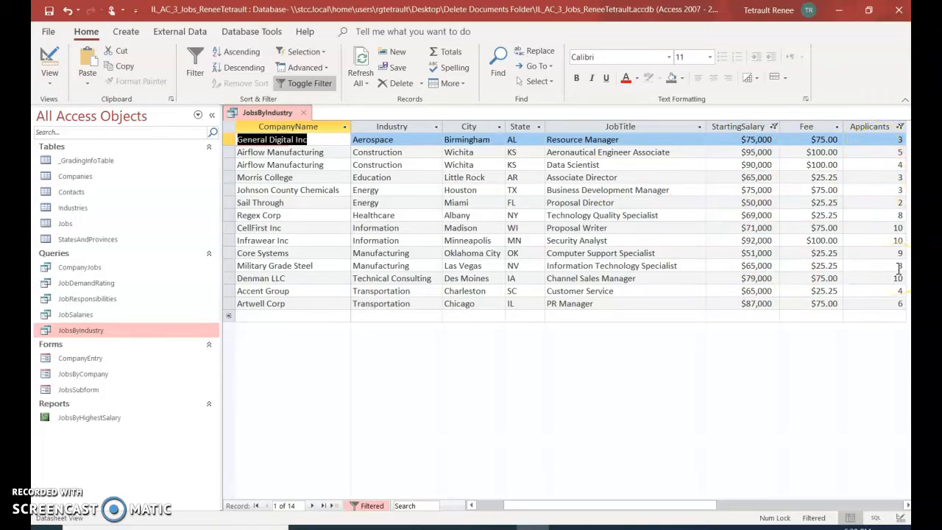
click(893, 244)
Close the JobsByIndustry query and save its changes.
right_click(260, 110)
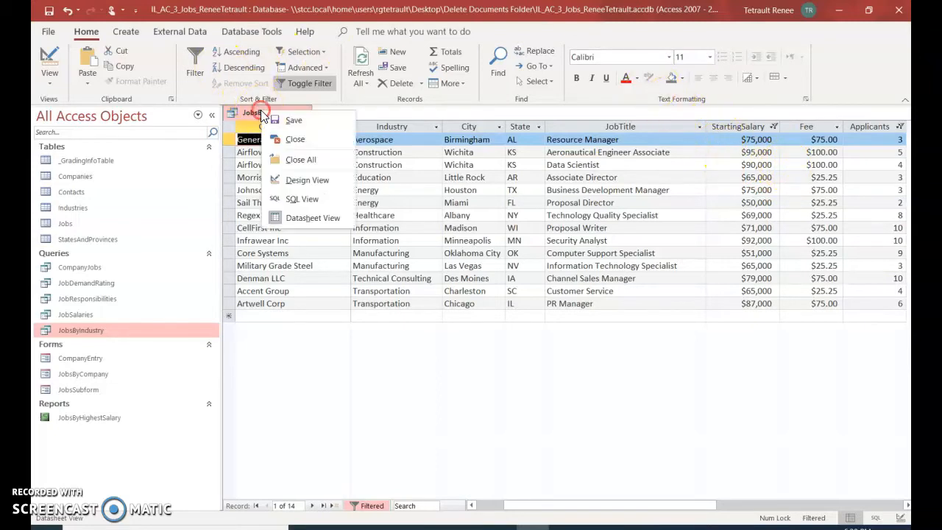
click(294, 139)
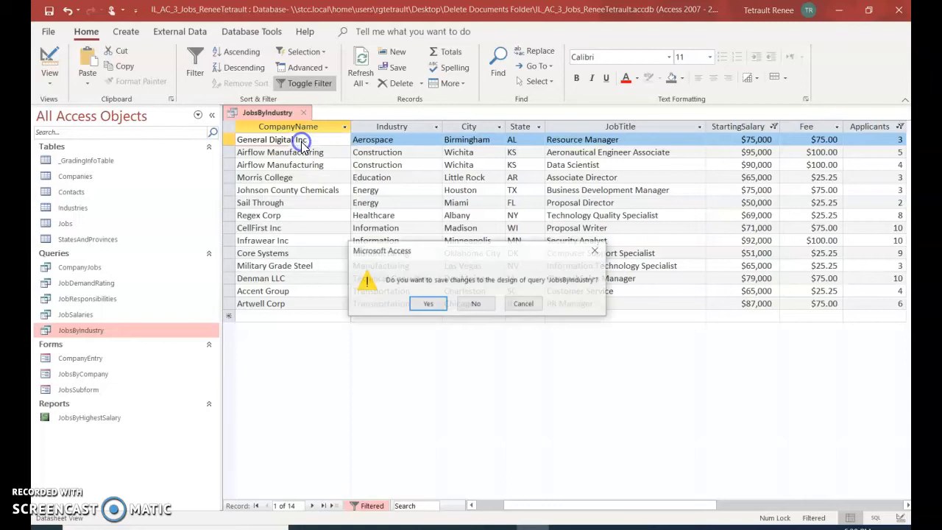
click(427, 303)
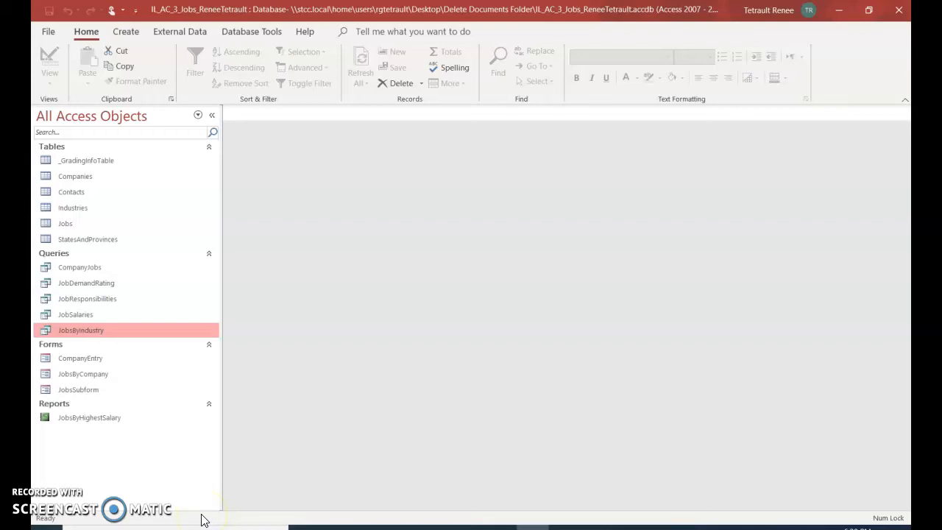
Create a new query in Query Design, add the Companies table, and enlarge its field list to show every field.
click(117, 34)
click(234, 67)
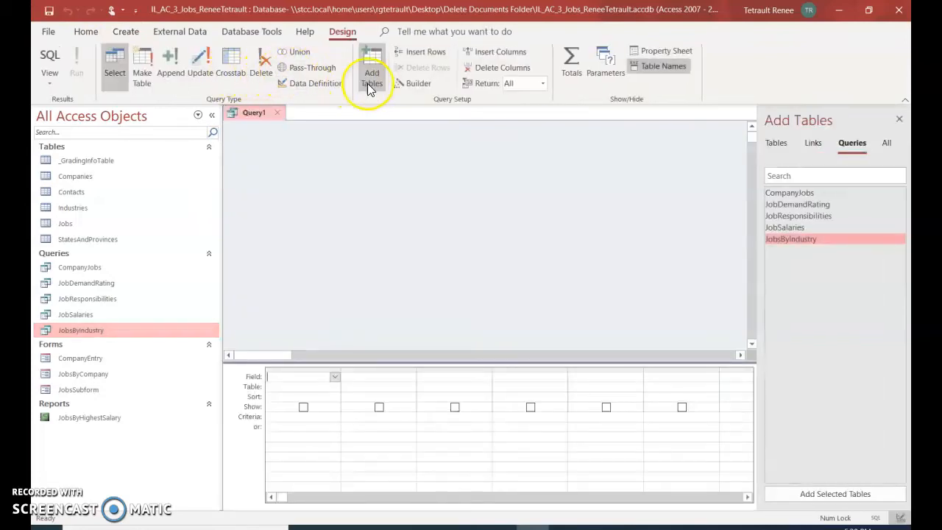
click(771, 147)
click(808, 205)
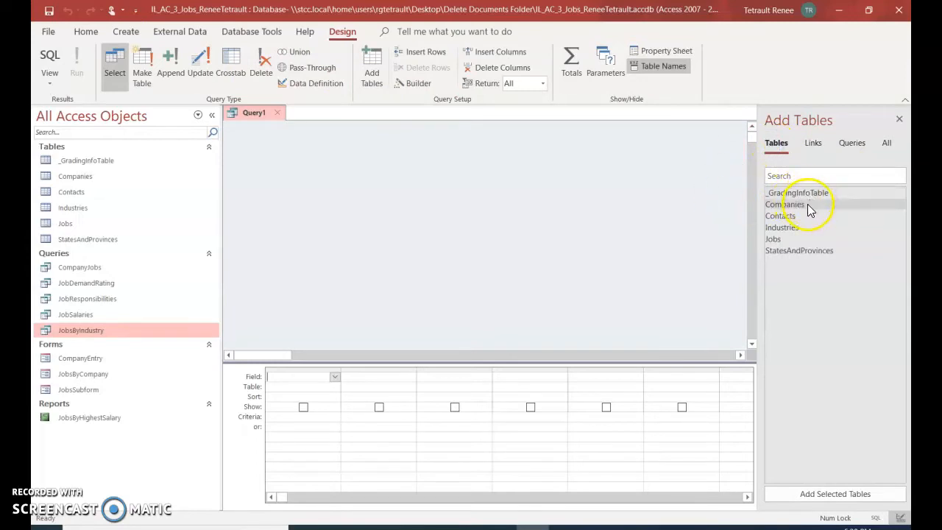
click(786, 206)
double_click(786, 207)
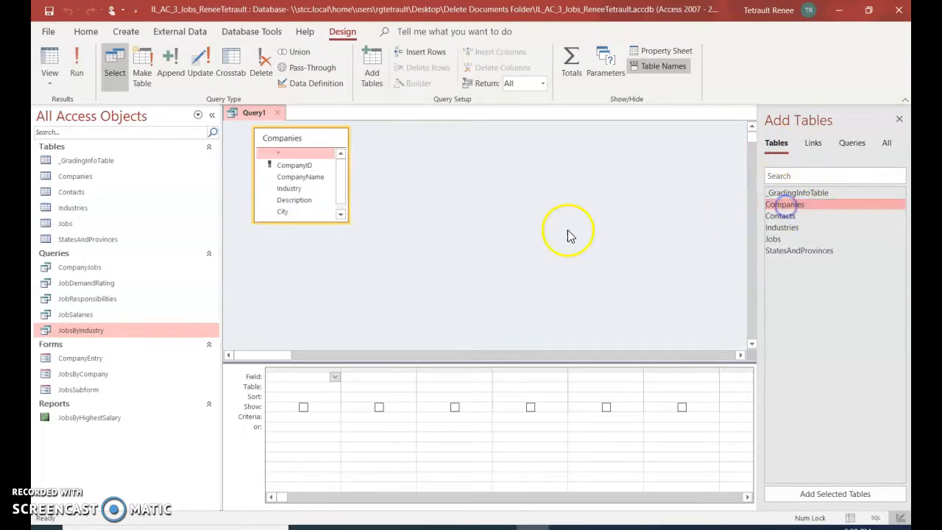
drag(299, 220, 299, 256)
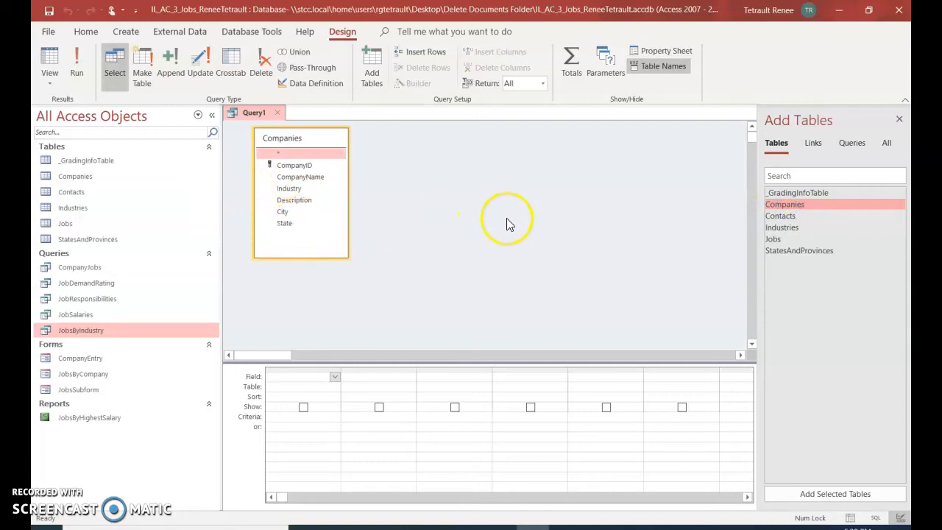
Add the Jobs table to the query, enlarge its field list to show every field, and finish adding tables.
double_click(773, 239)
drag(421, 221, 427, 280)
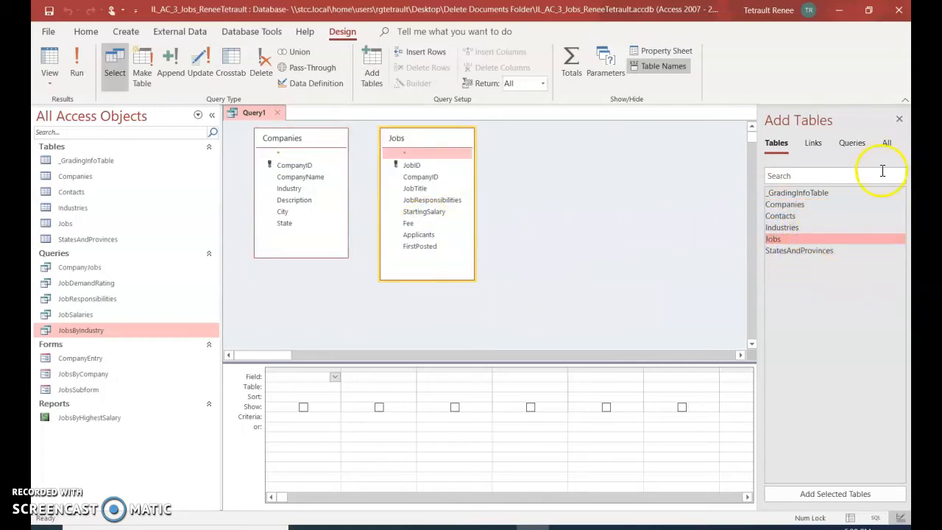
click(901, 121)
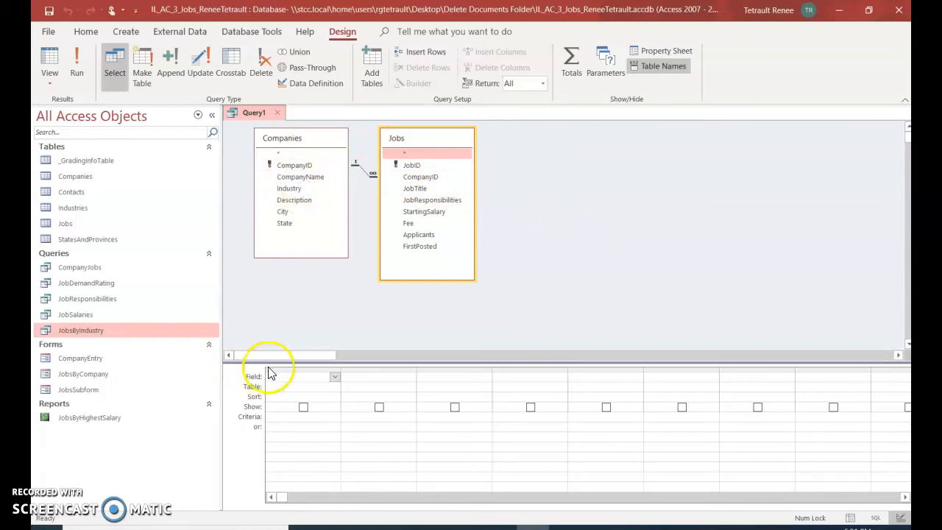
Add CompanyName from the Companies table and JobTitle, Fee and FirstPosted from the Jobs table to the query grid.
double_click(311, 181)
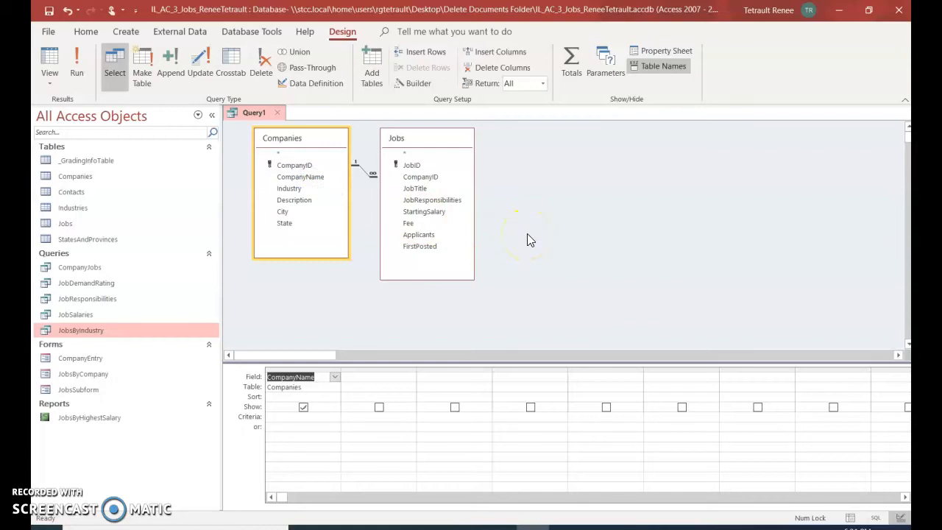
double_click(415, 189)
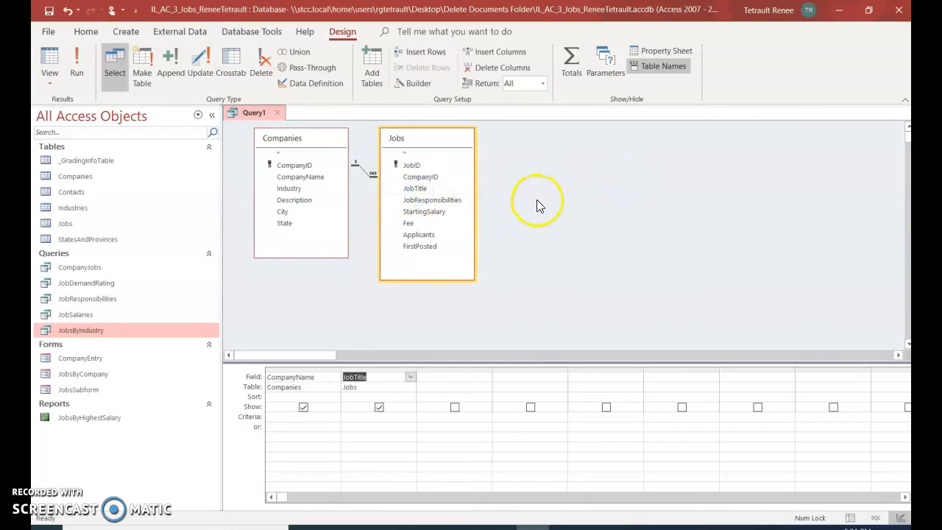
double_click(414, 224)
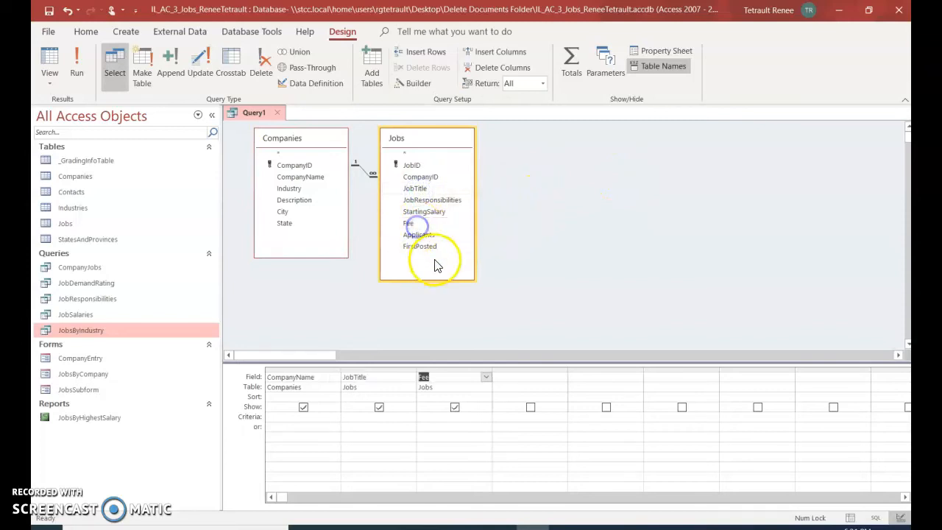
click(429, 247)
double_click(429, 248)
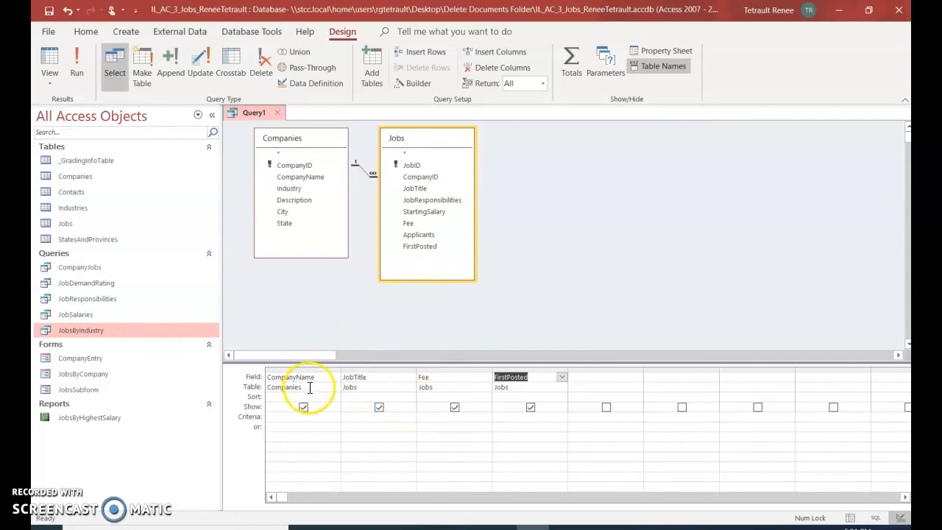
Set the CompanyName criterion to "Artwell Corp" and display the query results in Datasheet View.
click(280, 419)
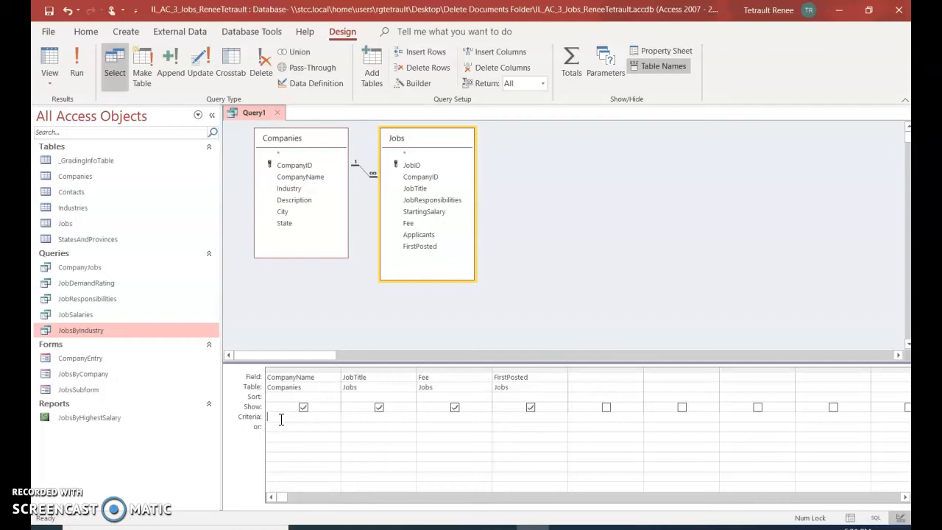
text(Artwe)
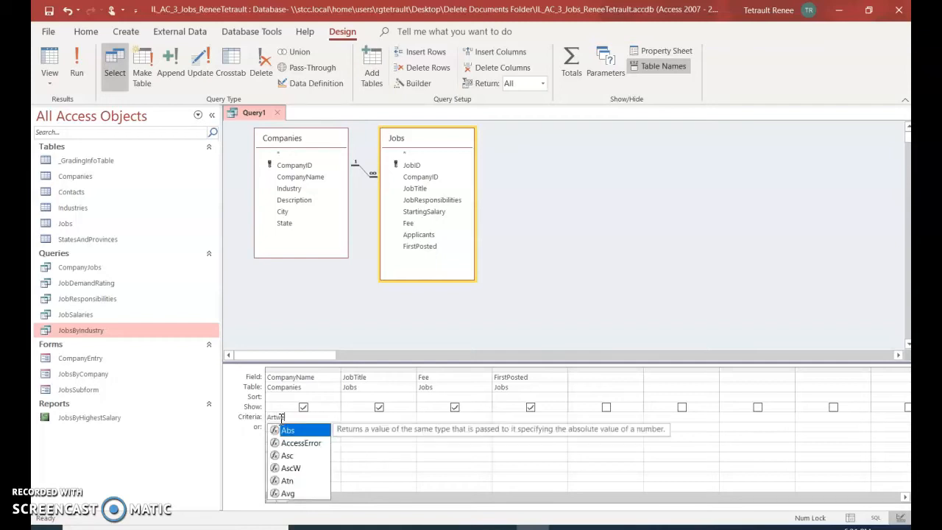
text(ll Corp)
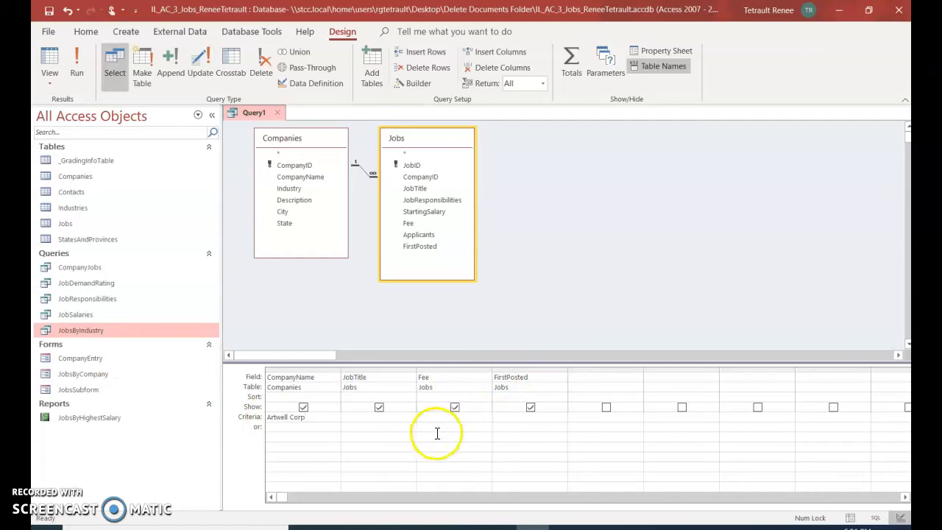
click(355, 426)
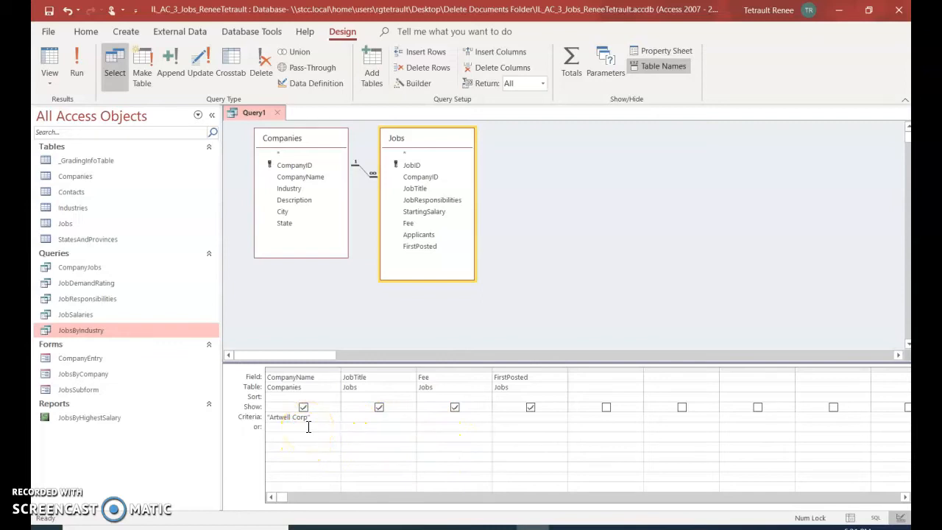
click(342, 423)
click(42, 53)
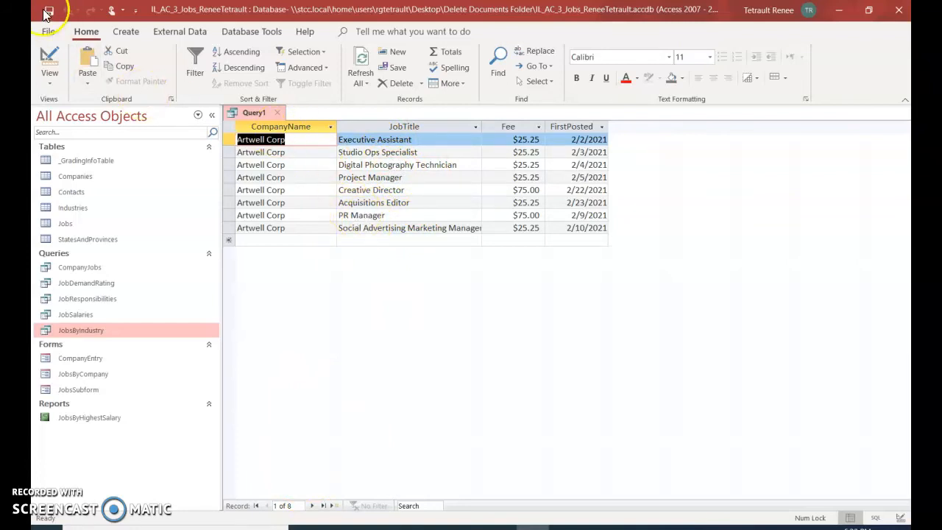
Replace the CompanyName criterion with a Fee criterion of 75 and review the resulting records in Datasheet View.
click(49, 61)
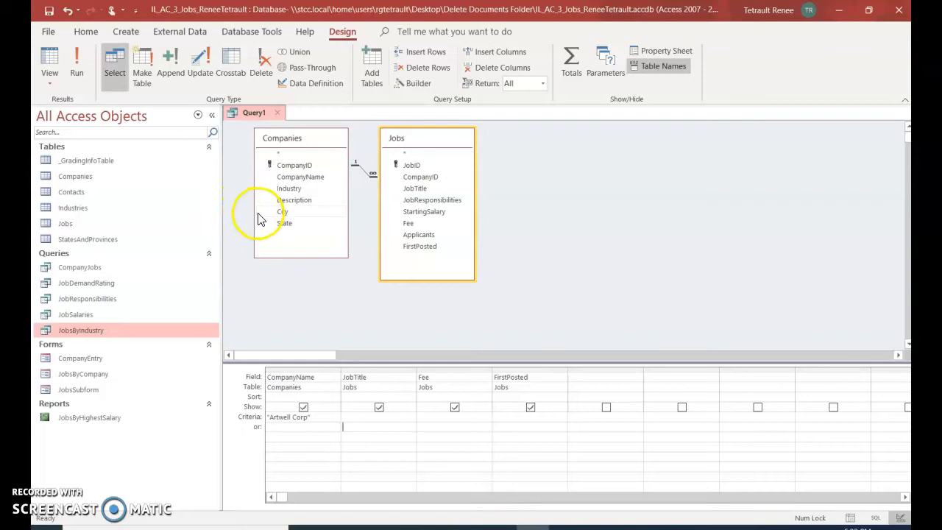
click(321, 418)
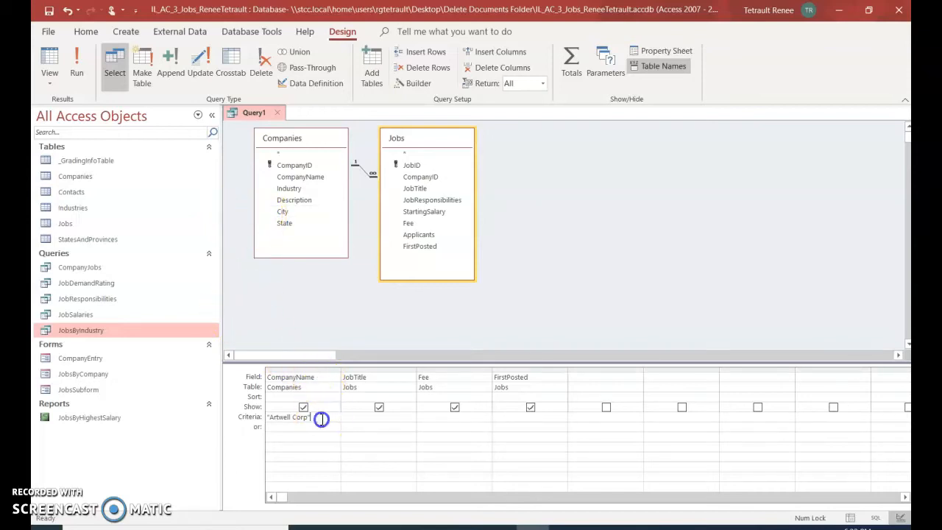
key(BackSpace)
click(433, 417)
click(47, 61)
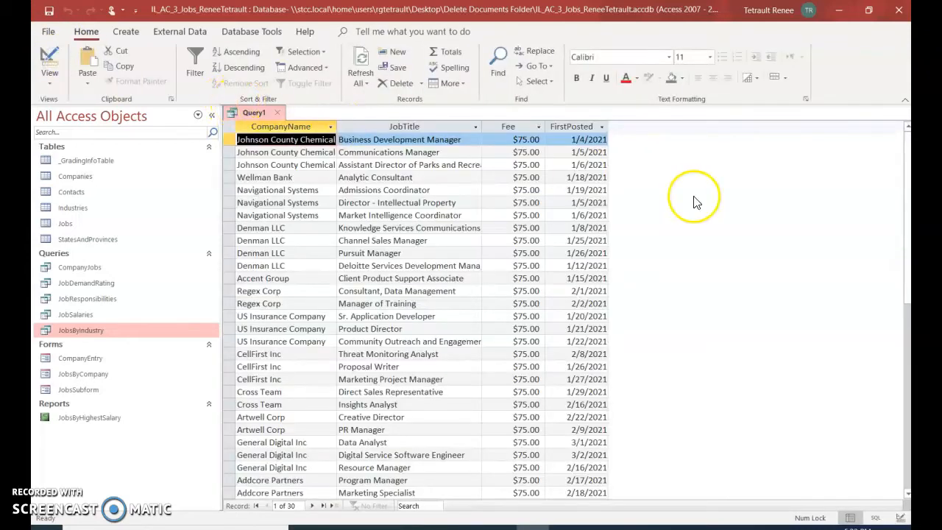
scroll(536, 295, down, 3)
scroll(540, 298, up, 3)
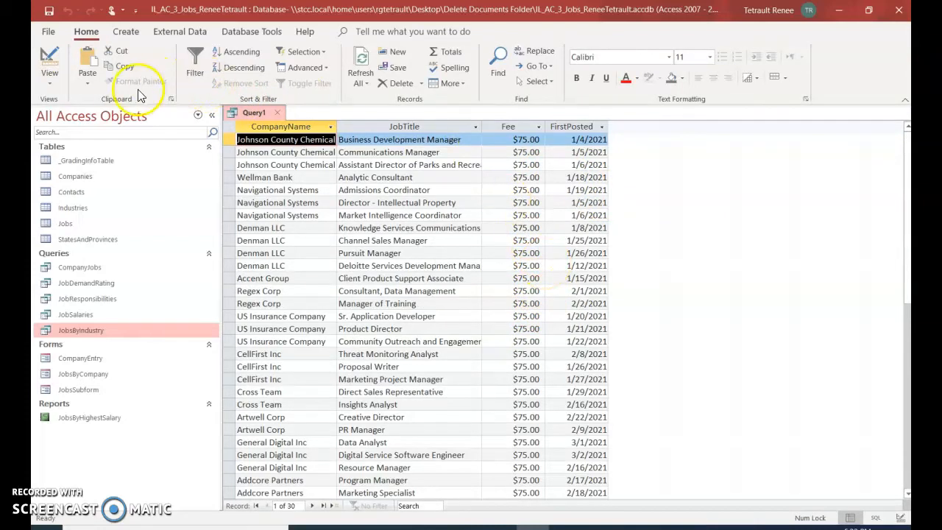
Replace the Fee criterion with a FirstPosted criterion of 1/4/2021 and display the results in Datasheet View.
click(41, 51)
click(424, 416)
text(75)
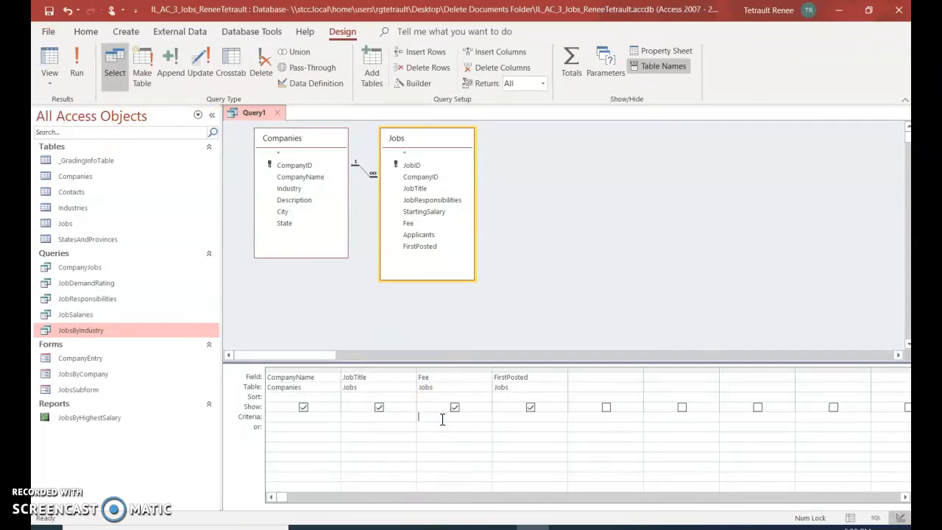
click(510, 417)
click(488, 432)
click(48, 63)
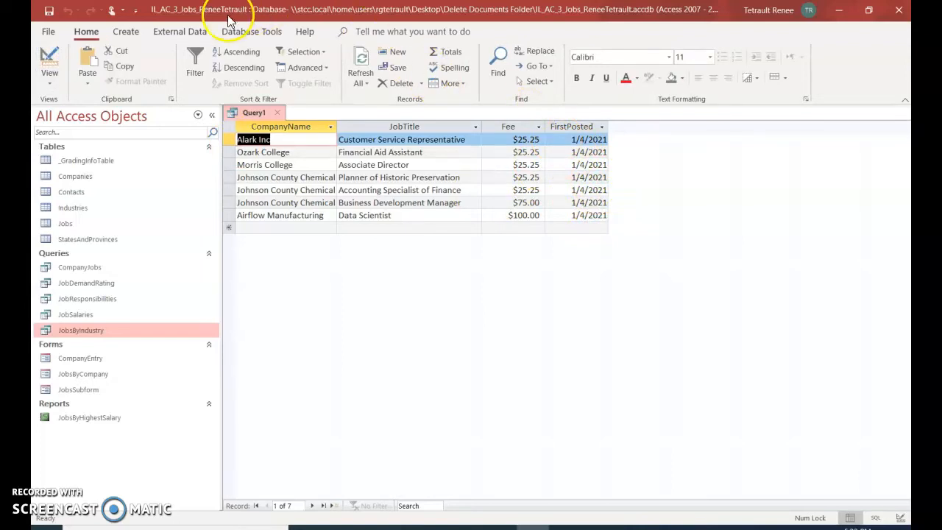
Save the query as FirstPostedJan4 and close it.
right_click(258, 116)
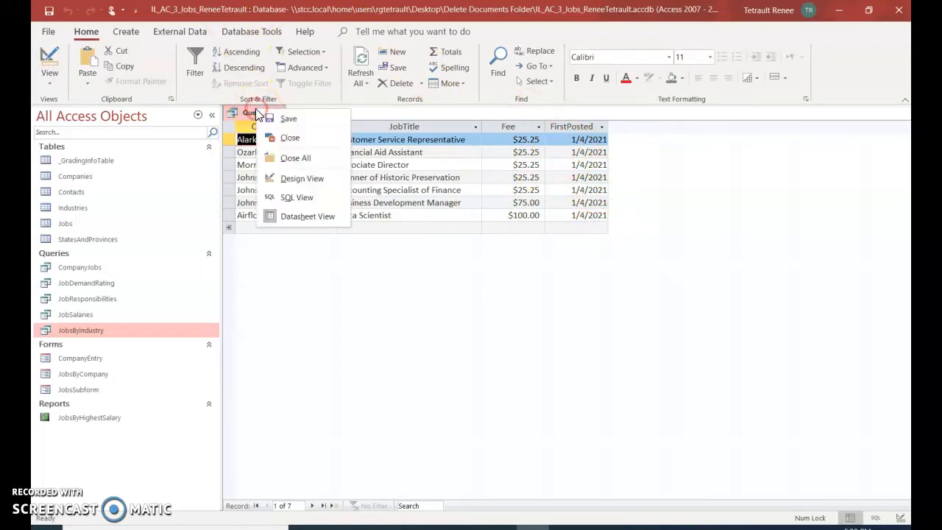
click(300, 117)
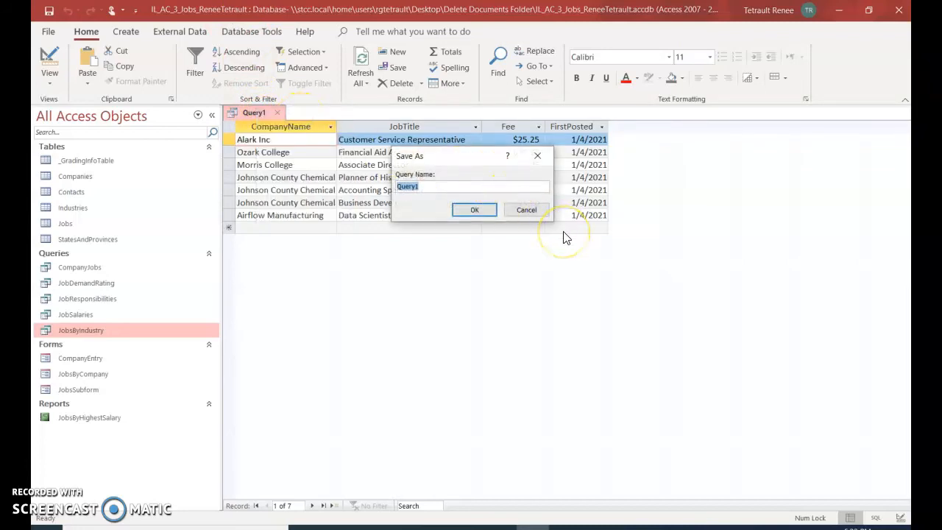
text(FirstPostedJan4)
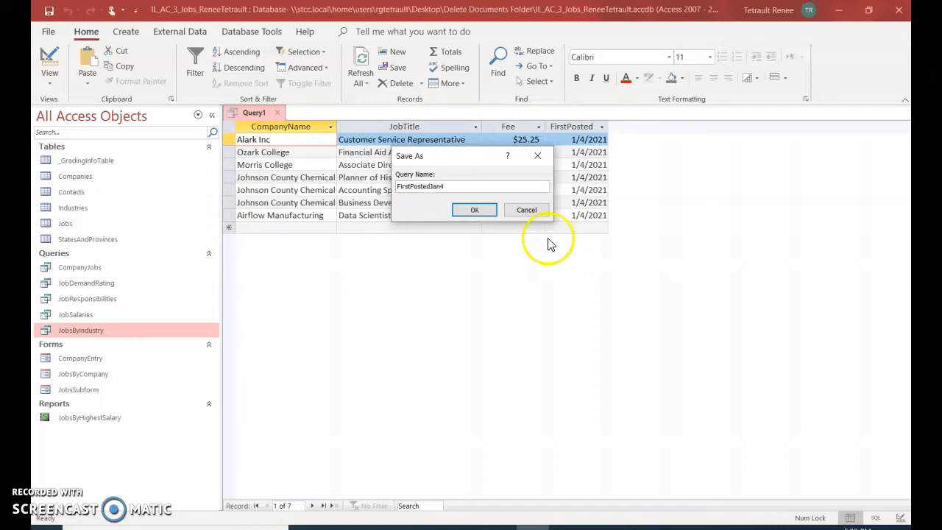
click(475, 210)
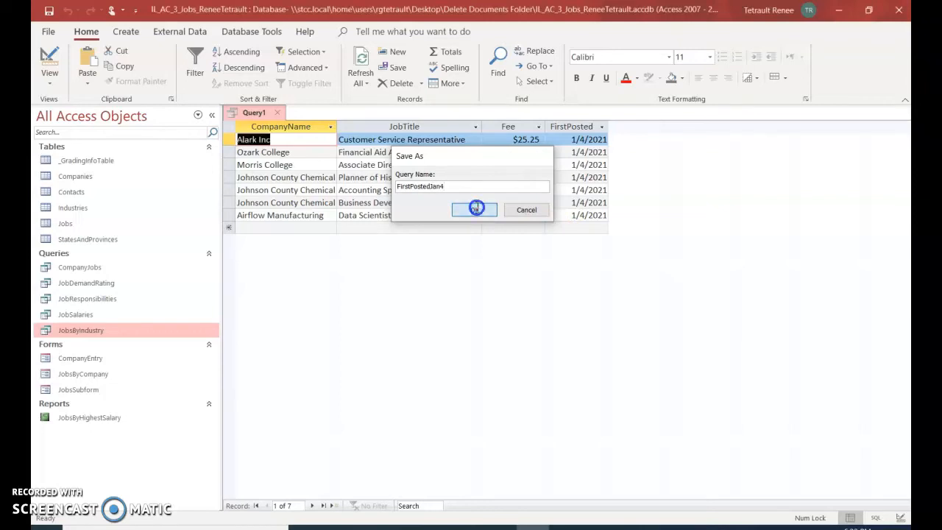
right_click(270, 114)
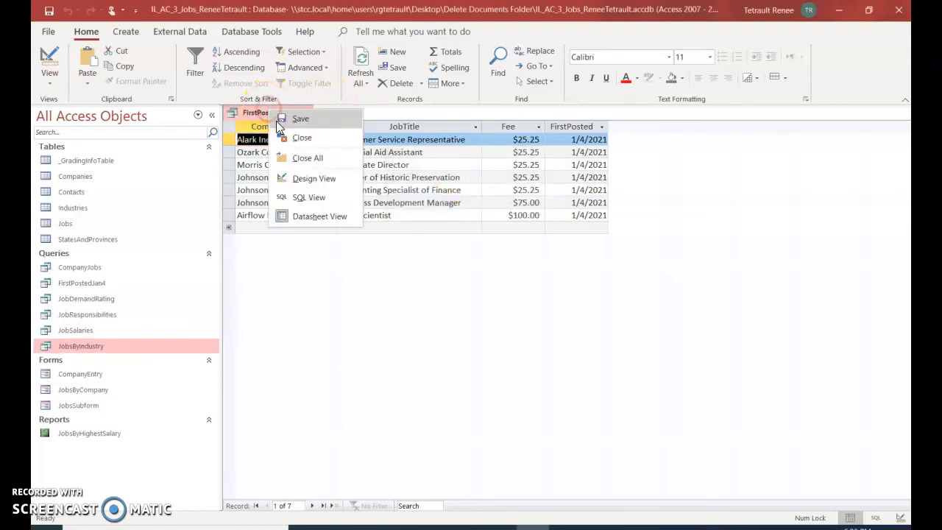
click(289, 138)
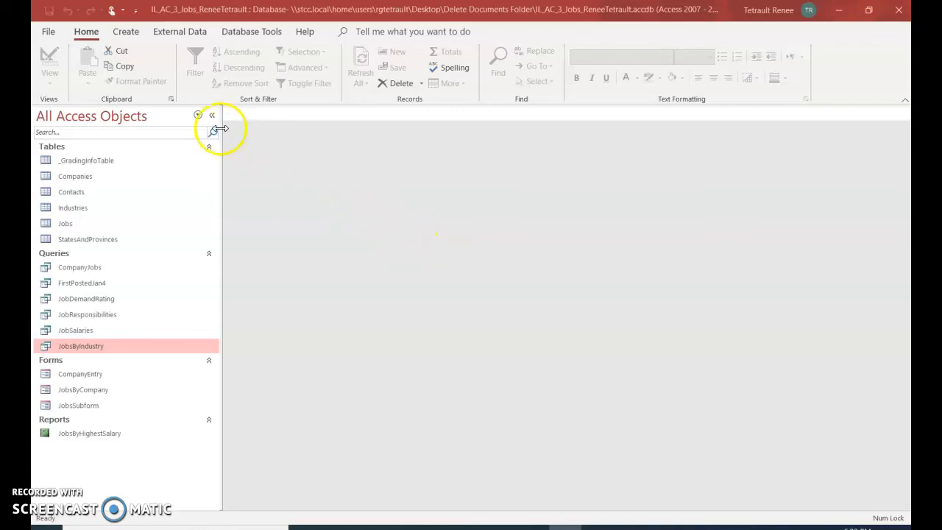
Create another query in Query Design, add the Companies and Jobs tables, and finish adding tables.
click(136, 31)
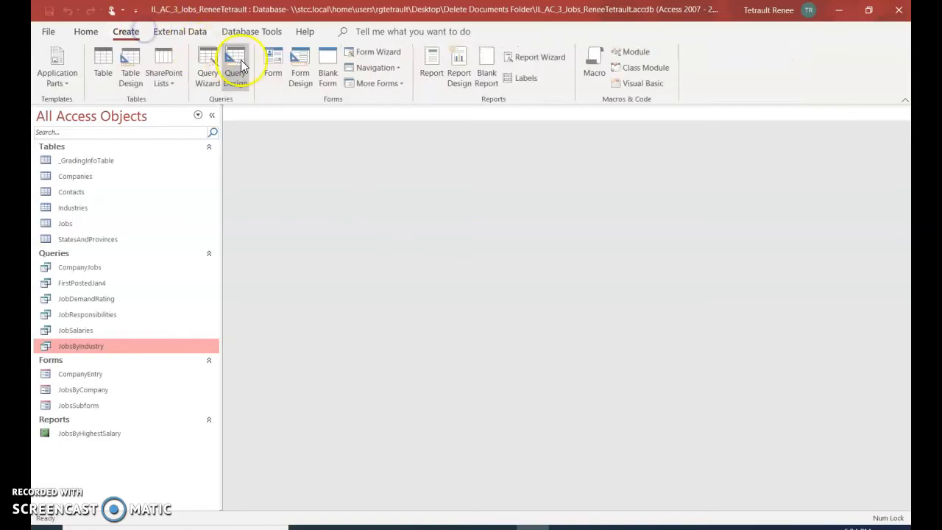
click(237, 73)
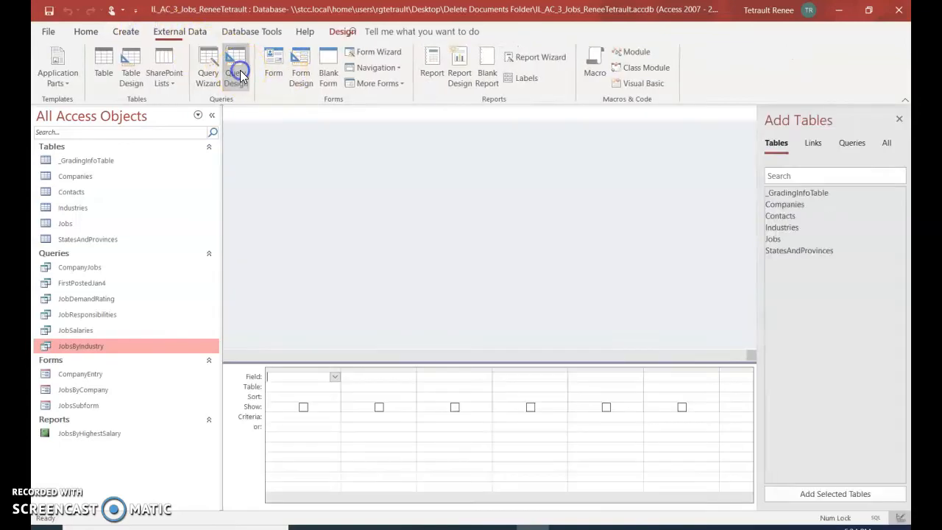
click(775, 146)
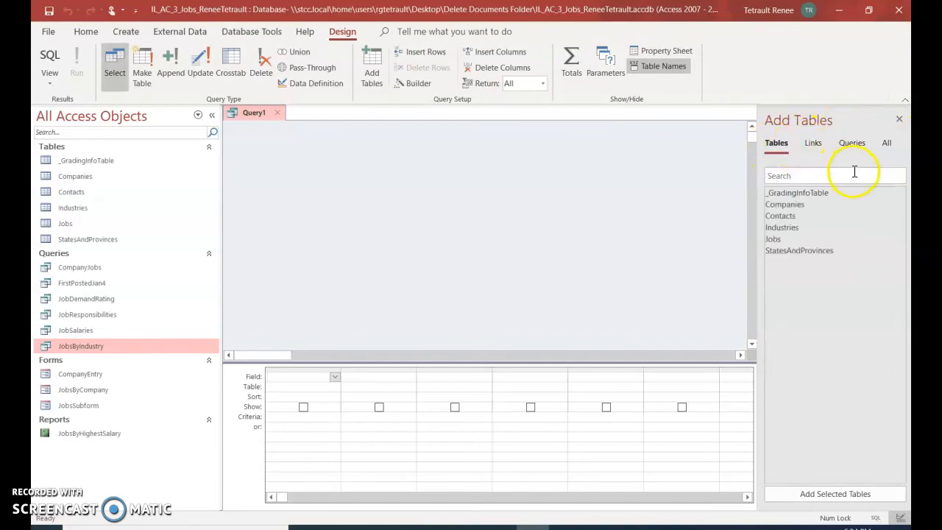
double_click(796, 206)
double_click(777, 239)
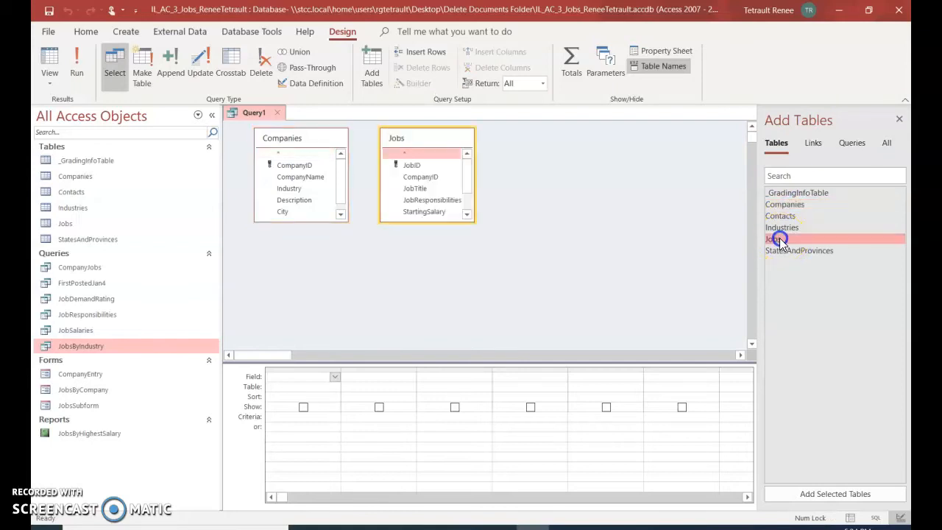
click(898, 118)
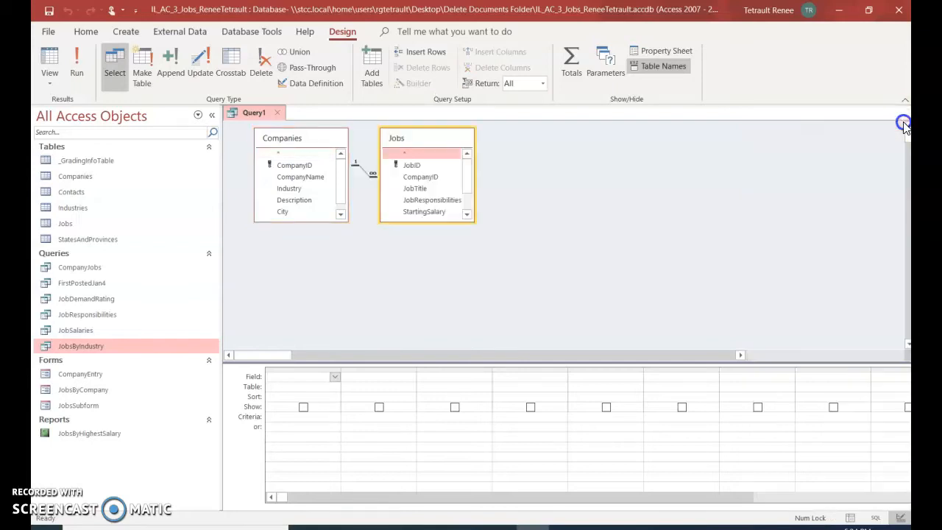
Enlarge the Companies and Jobs field lists to show all of their fields.
click(324, 222)
drag(319, 222, 331, 253)
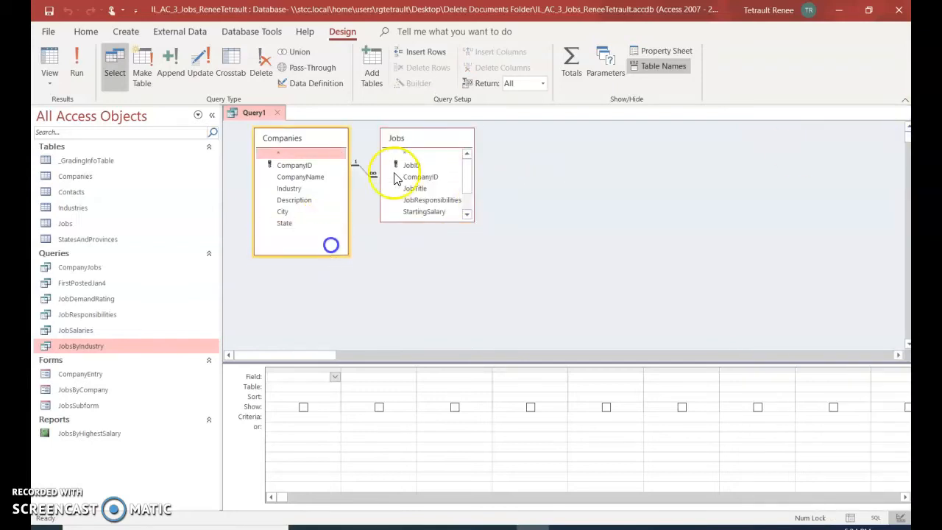
drag(429, 223, 431, 254)
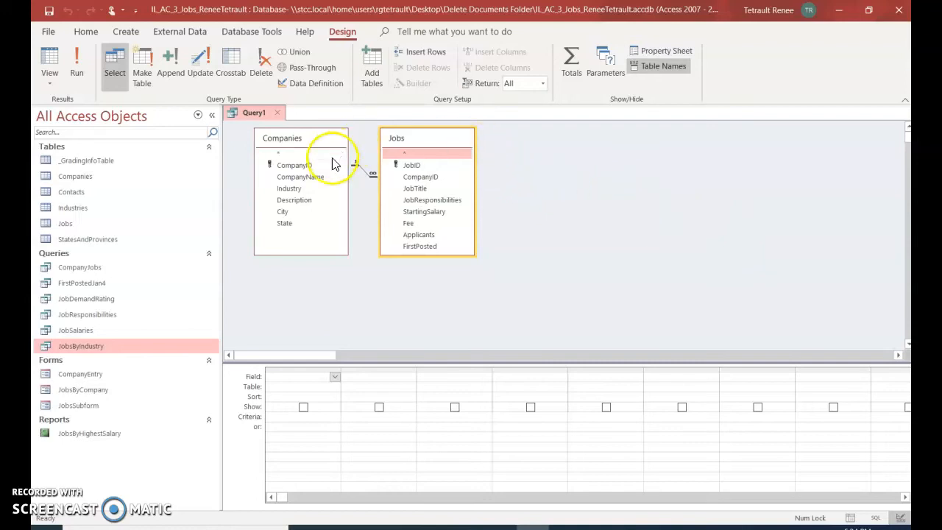
Add CompanyName and State from the Companies table and JobTitle and StartingSalary from the Jobs table to the query grid.
double_click(300, 176)
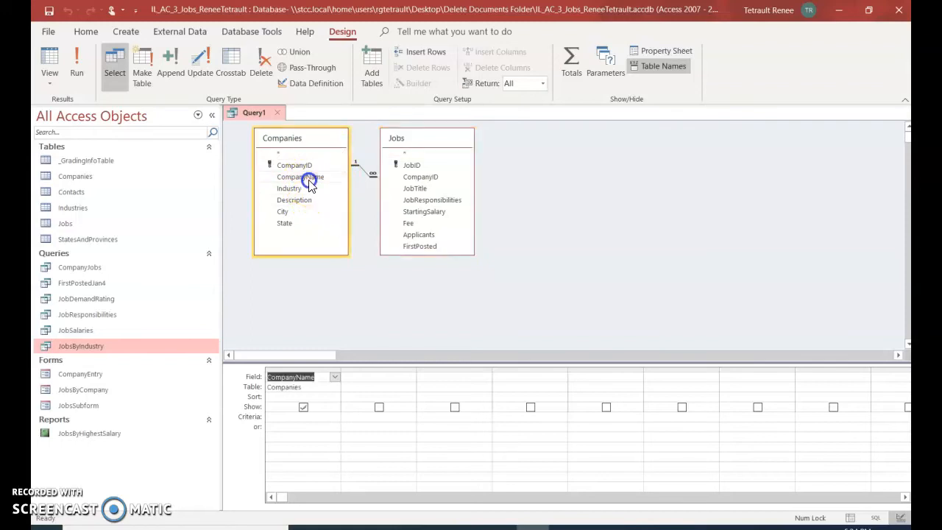
double_click(283, 223)
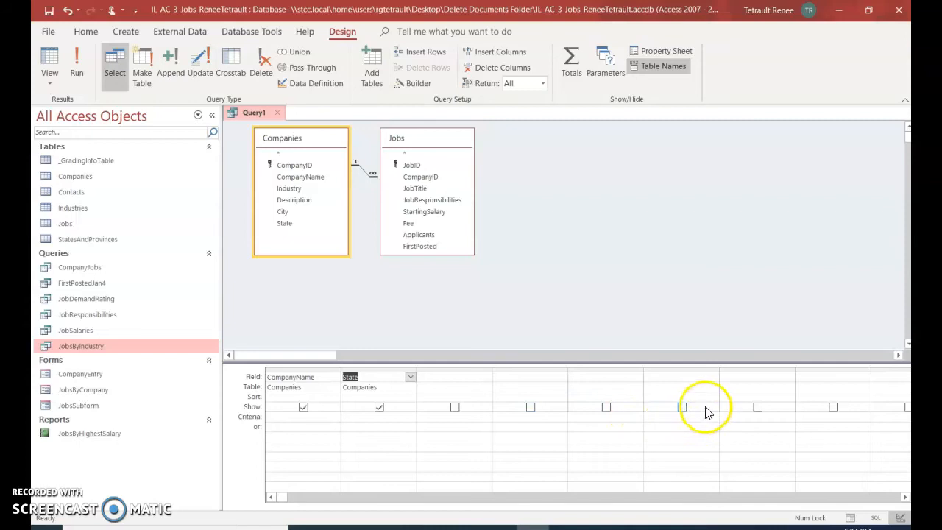
click(777, 376)
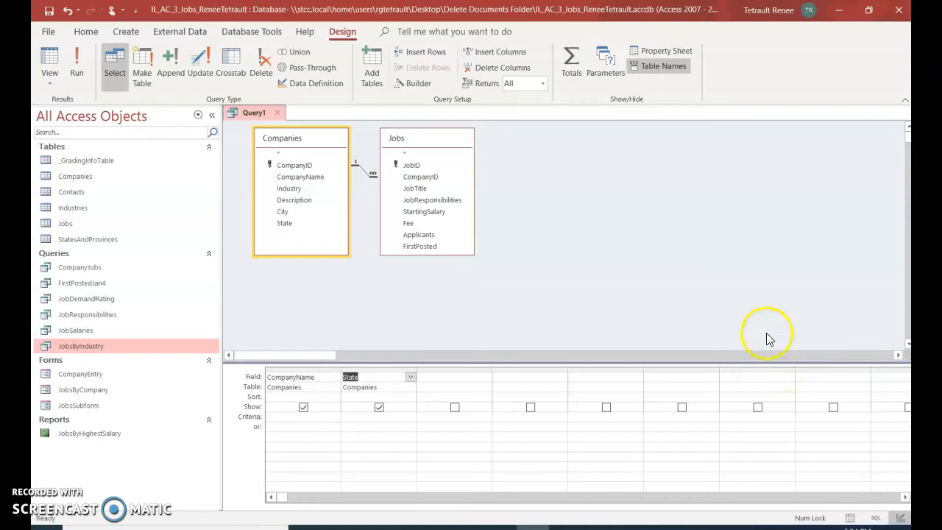
double_click(412, 189)
double_click(423, 211)
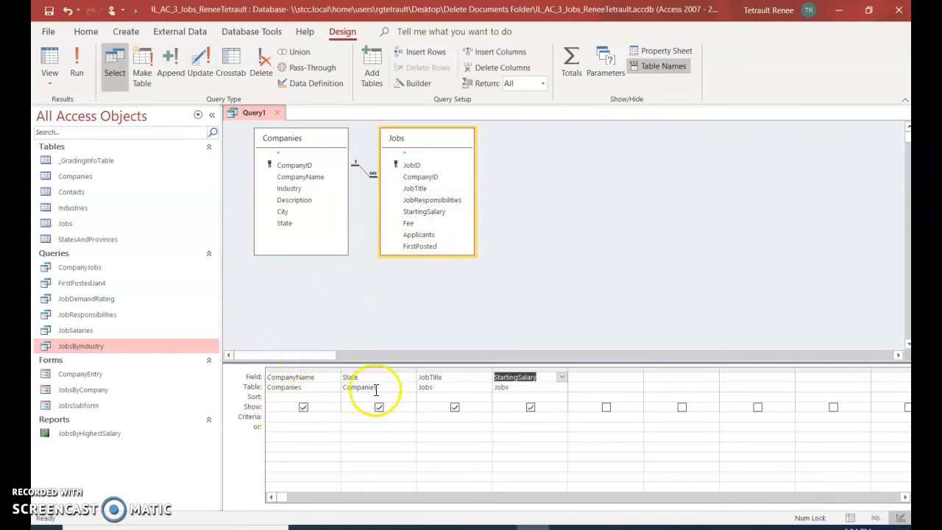
Enter MO as the criterion for the State field.
click(357, 420)
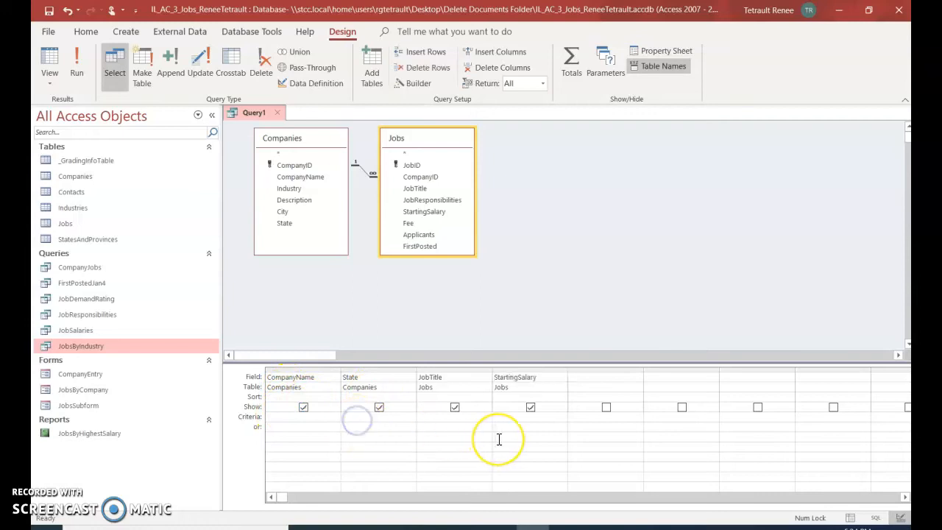
text(M)
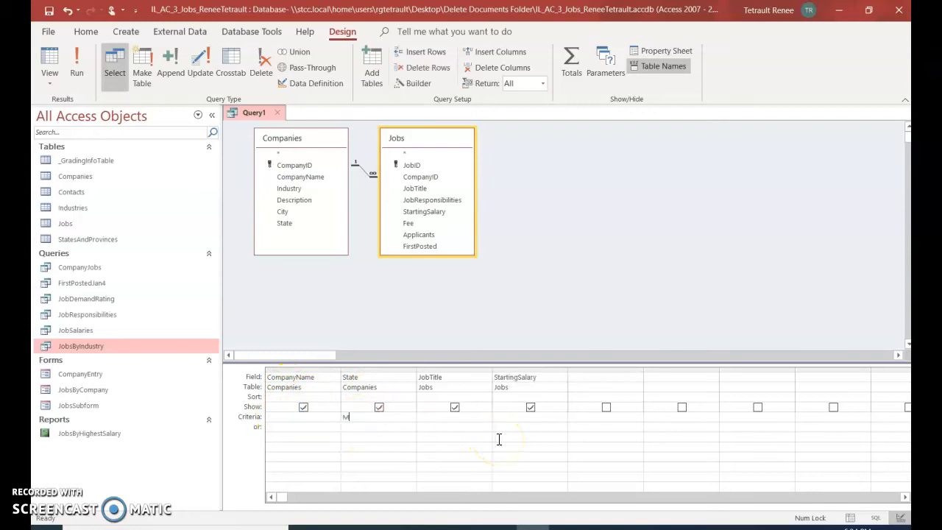
text(O)
click(497, 441)
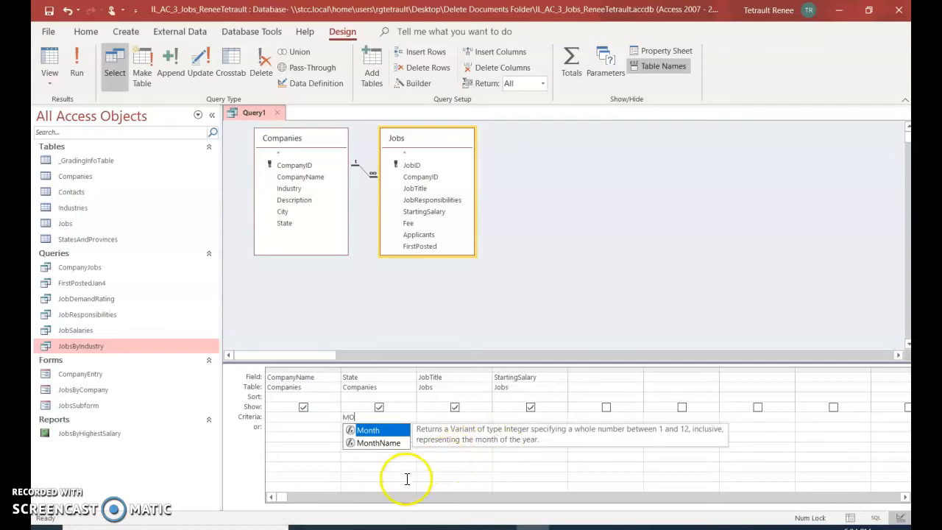
Enter <50000 as the criterion for the StartingSalary field and display the query results in Datasheet View.
click(481, 424)
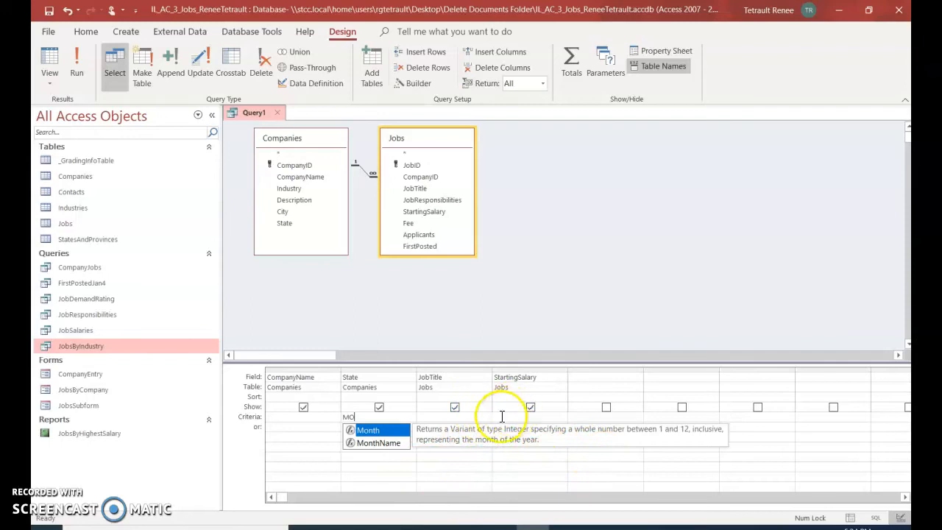
click(500, 417)
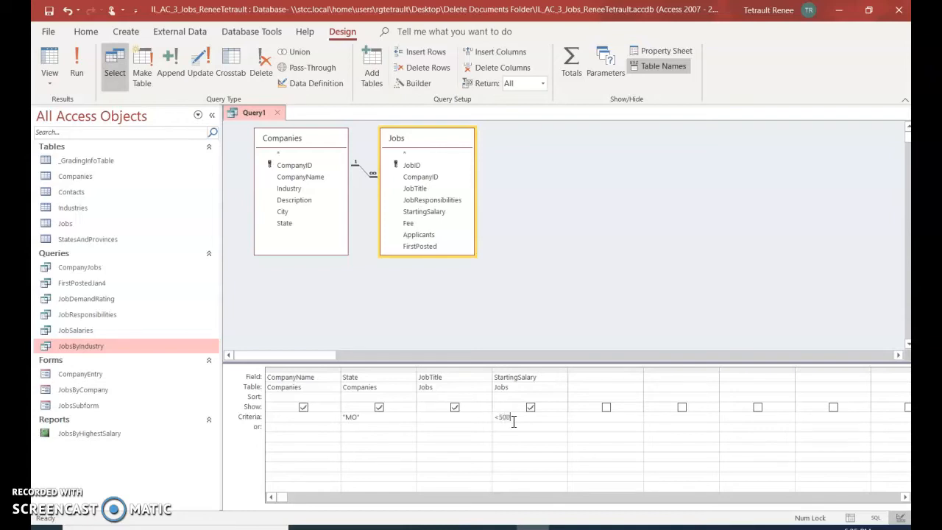
click(610, 431)
click(445, 425)
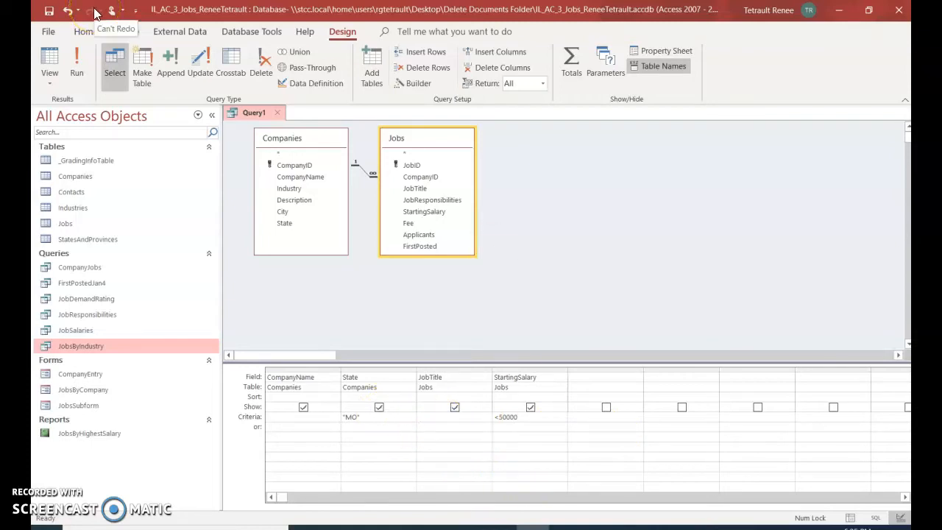
click(49, 59)
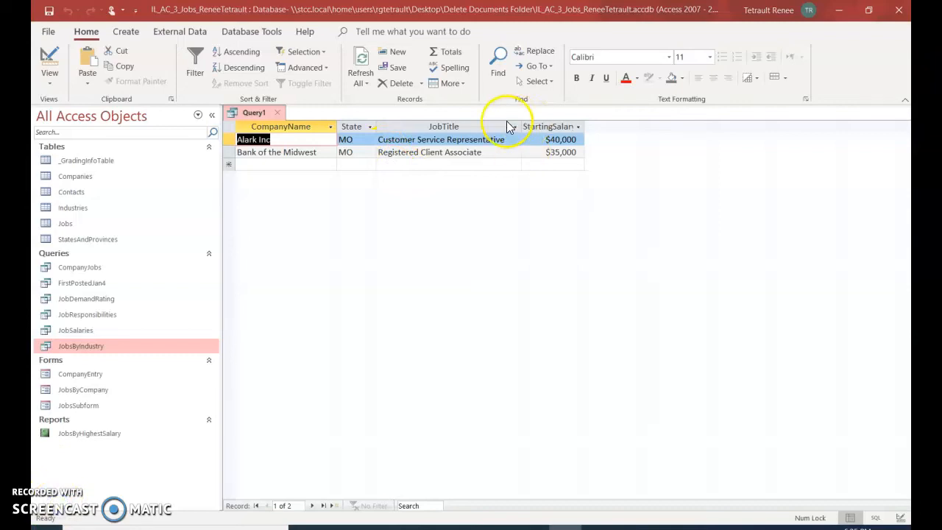
click(274, 140)
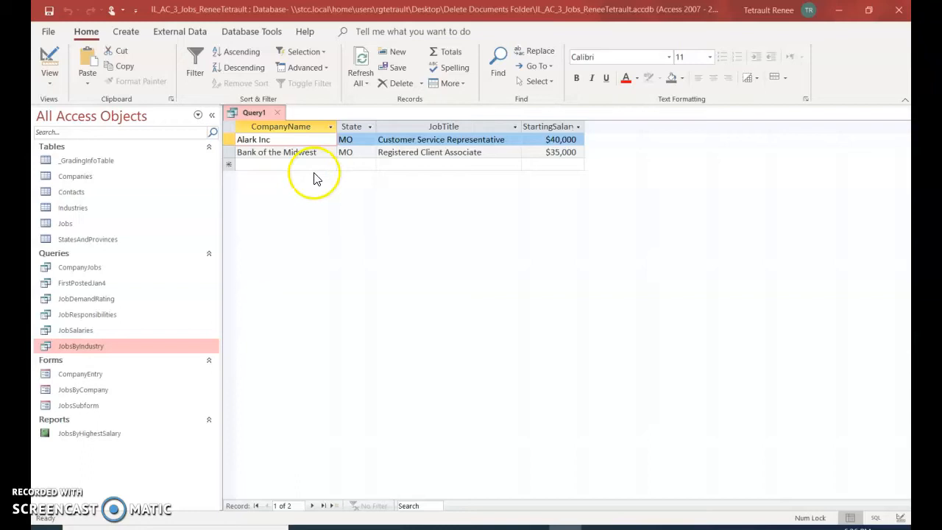
Save the query as MOLessThan50K and close it.
right_click(245, 114)
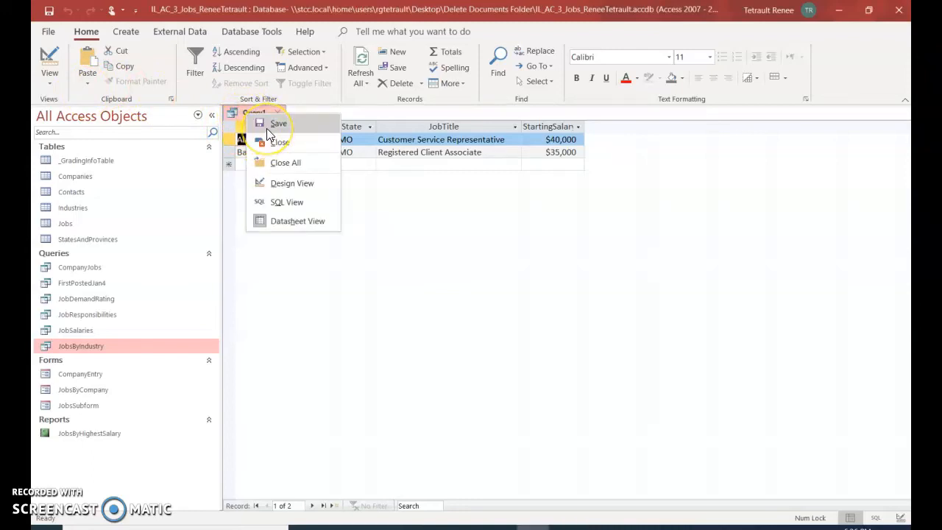
click(266, 125)
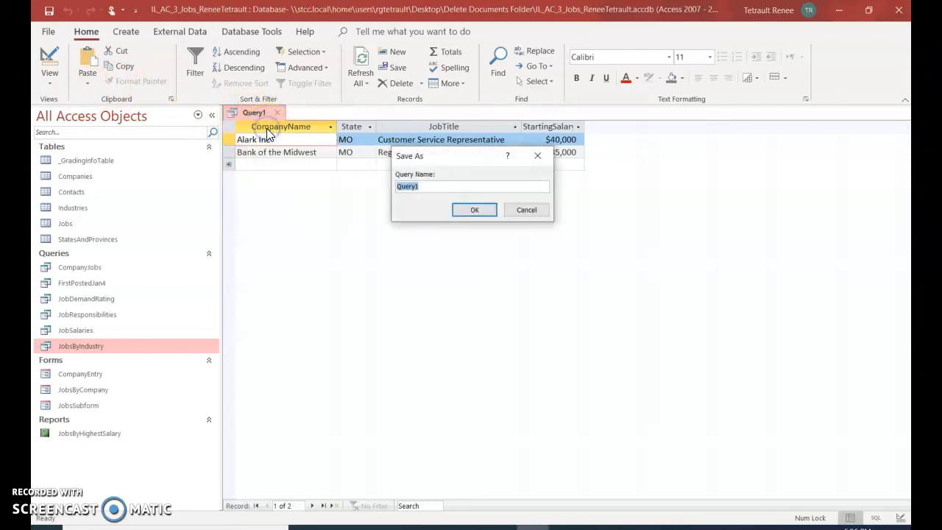
text(MOLessThan50K)
click(473, 210)
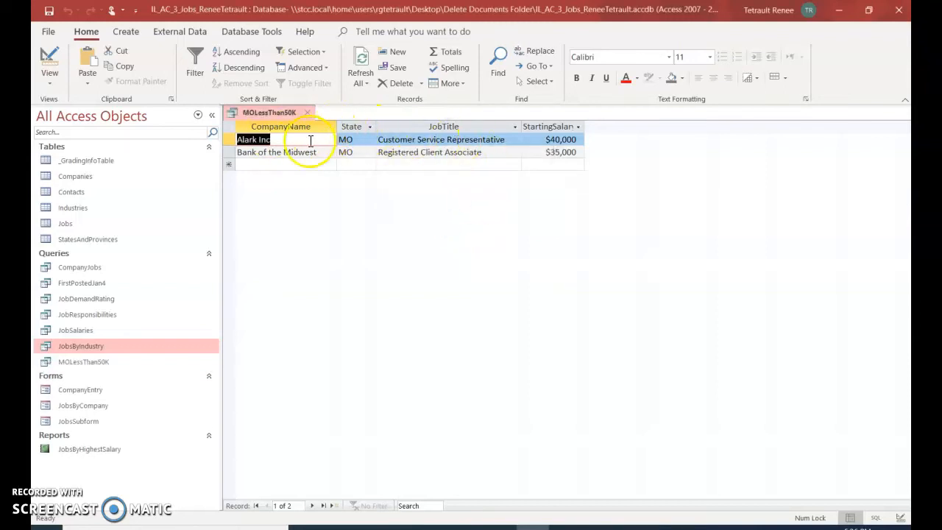
right_click(288, 113)
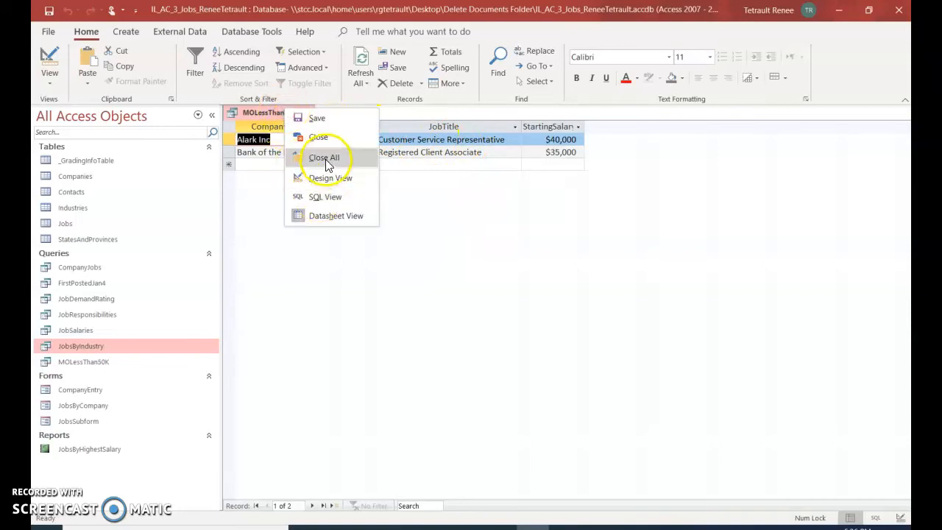
click(324, 139)
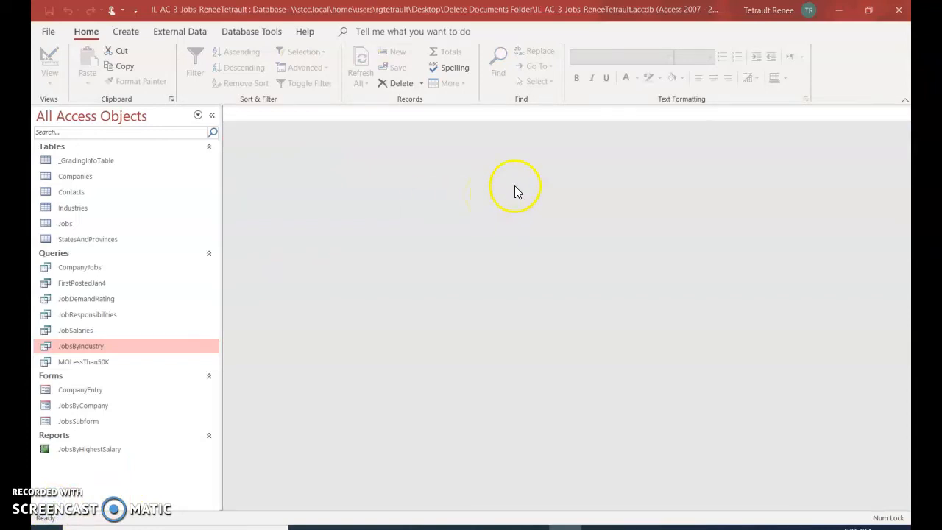
Start a new query in Query Design with the Companies and Jobs tables, and finish adding tables.
click(129, 32)
click(235, 79)
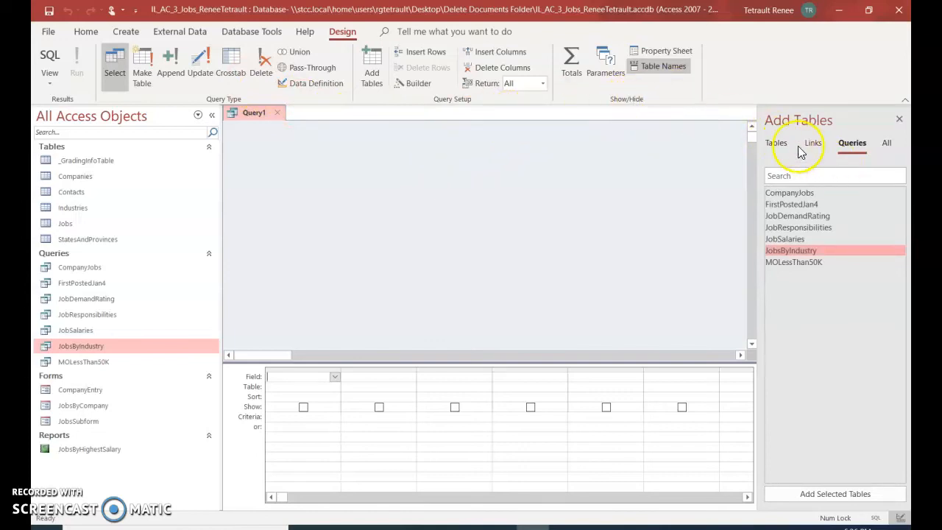
click(775, 143)
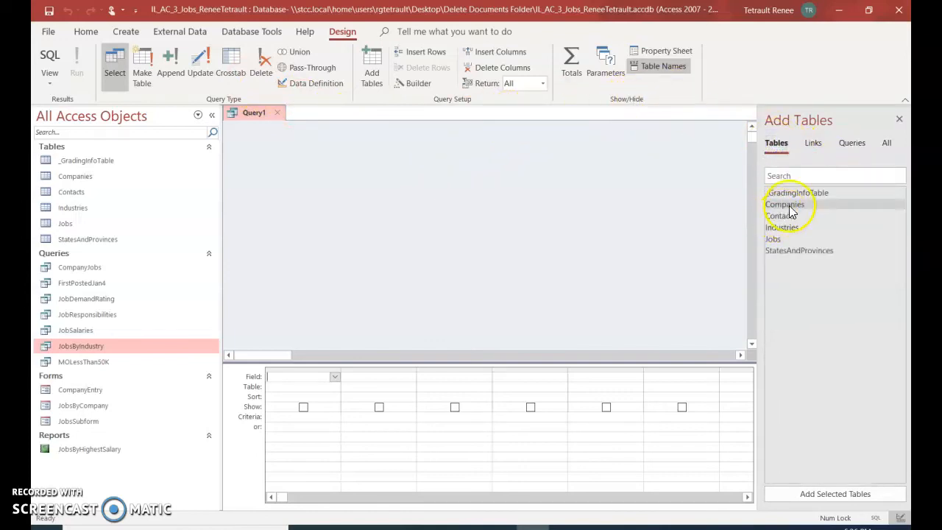
double_click(780, 206)
double_click(774, 239)
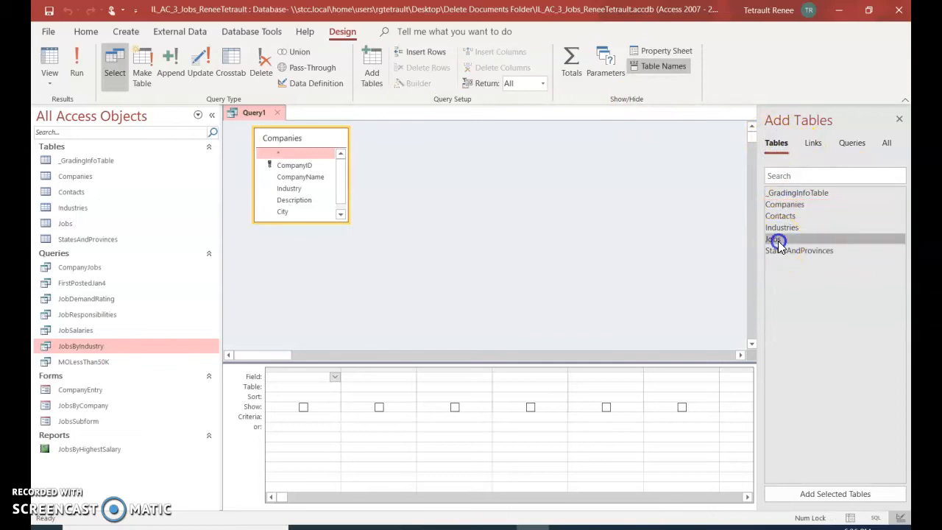
click(898, 117)
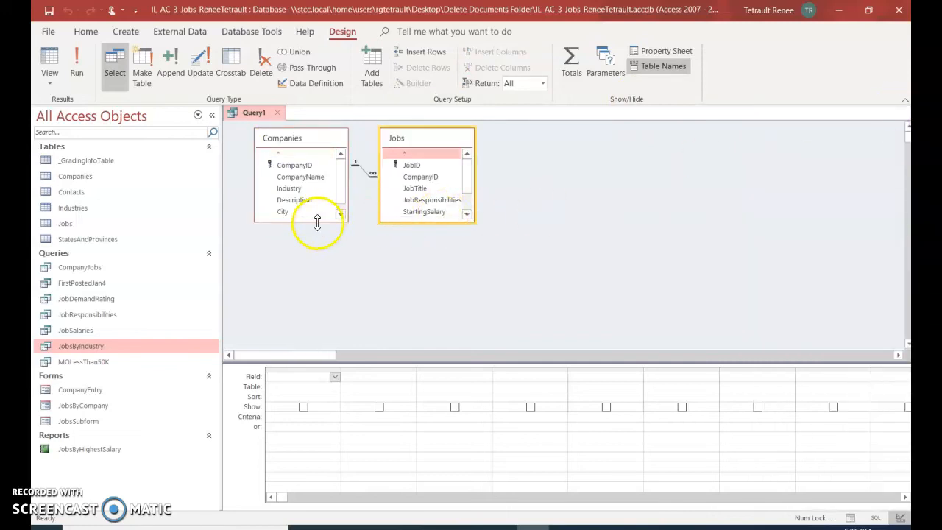
Enlarge both field lists to show all fields, and add CompanyName, State, JobTitle and StartingSalary to the query grid.
drag(317, 220, 320, 257)
drag(416, 222, 425, 271)
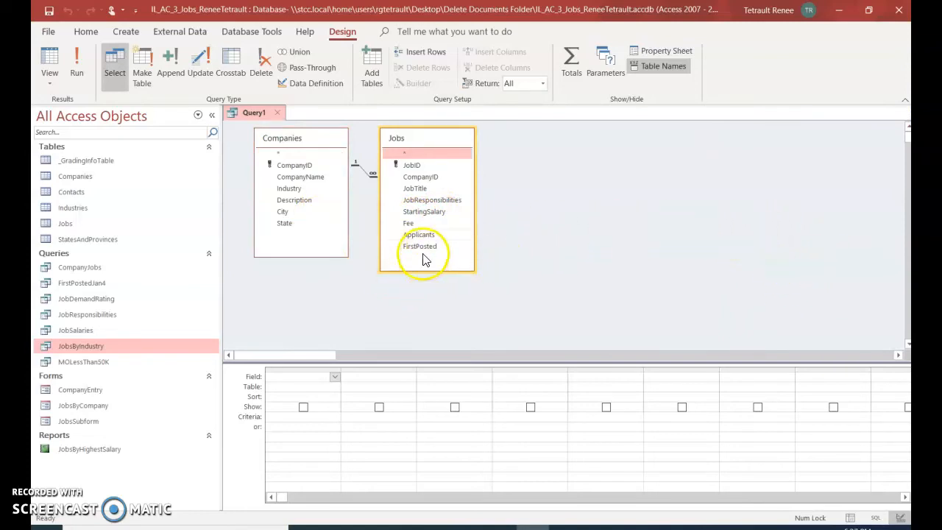
click(280, 177)
double_click(280, 178)
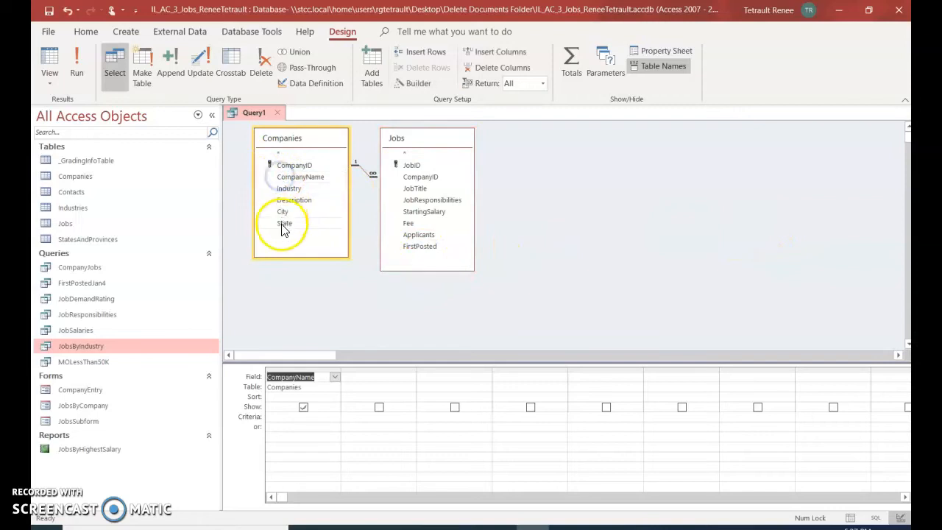
double_click(283, 222)
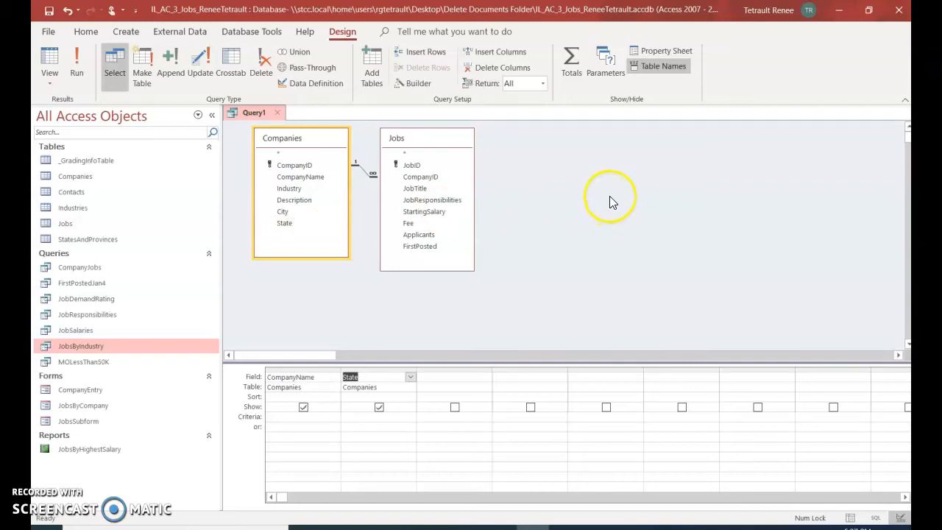
double_click(409, 189)
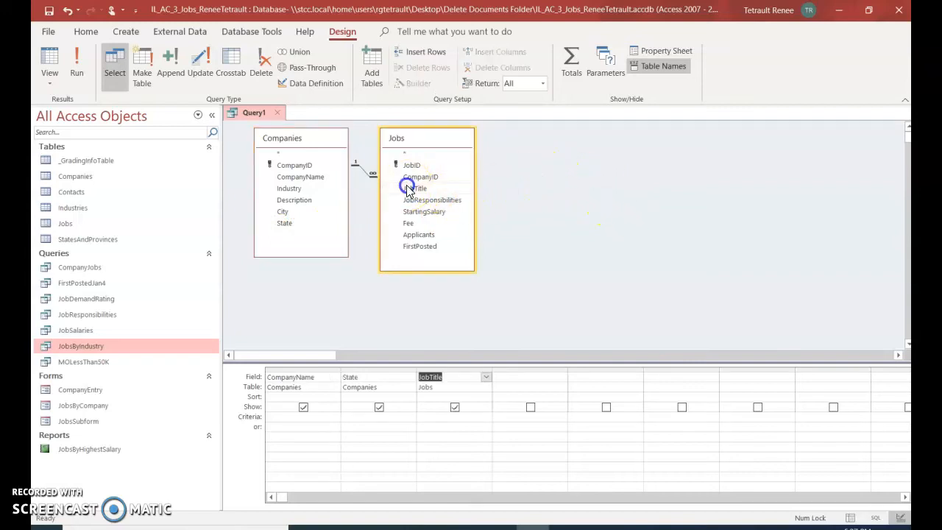
double_click(424, 211)
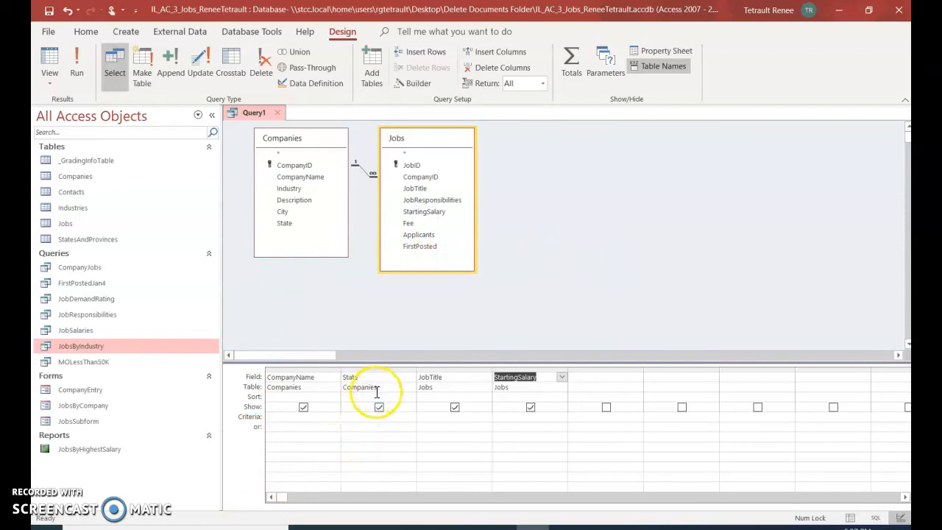
Enter MO or TX as alternative criteria for the State field on separate rows and display the query results.
click(370, 417)
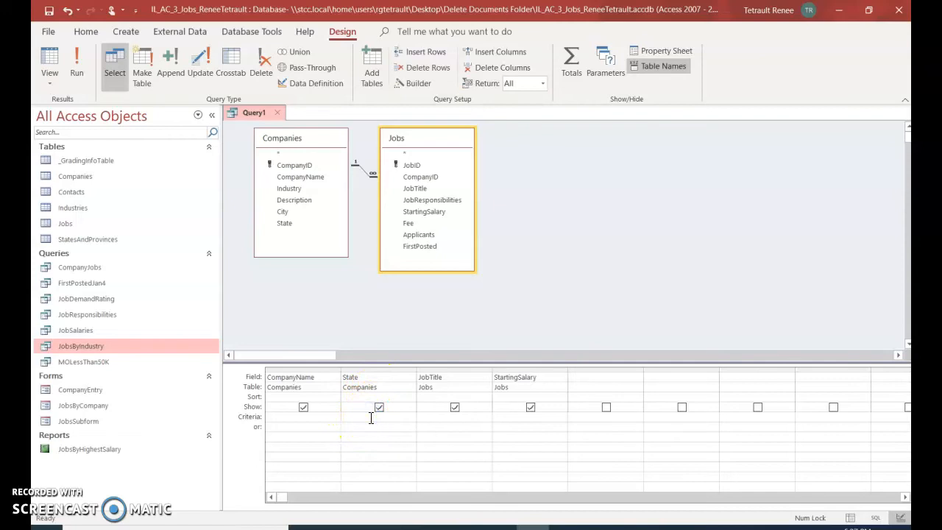
text(MO)
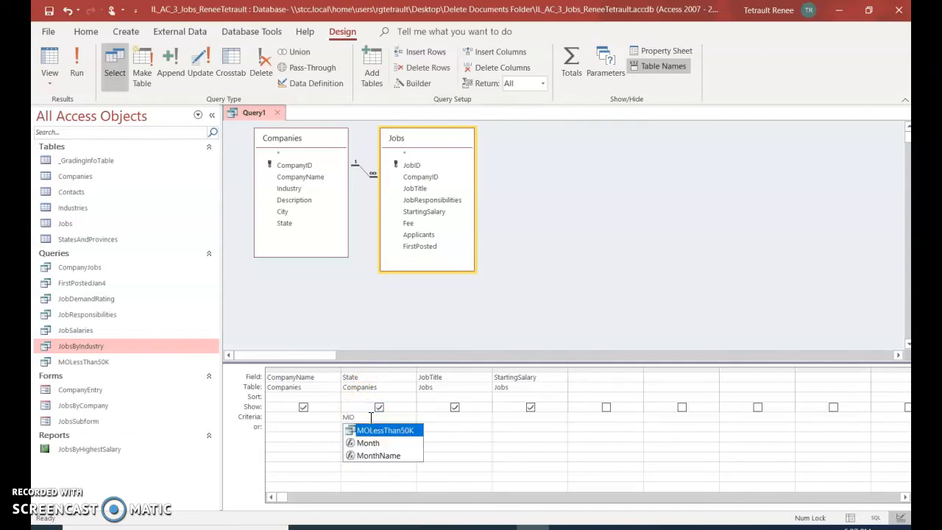
click(333, 429)
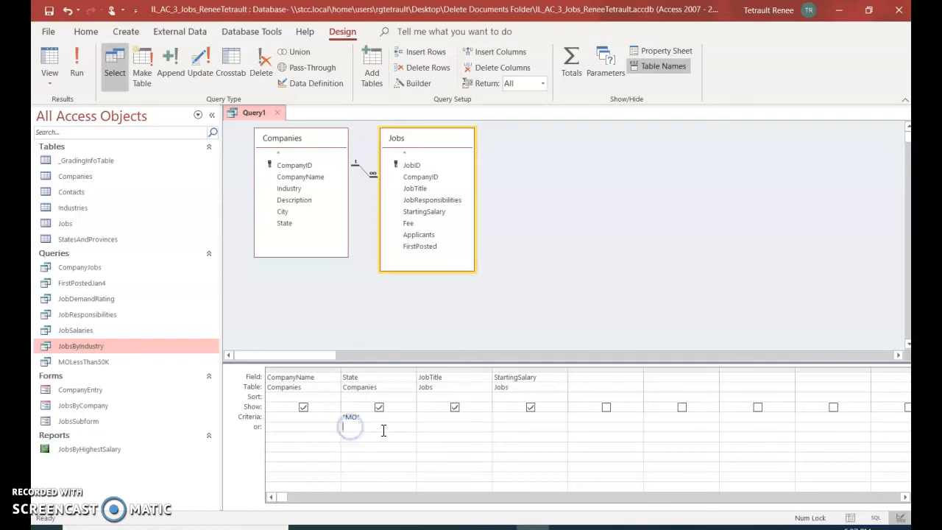
text(TX)
click(50, 66)
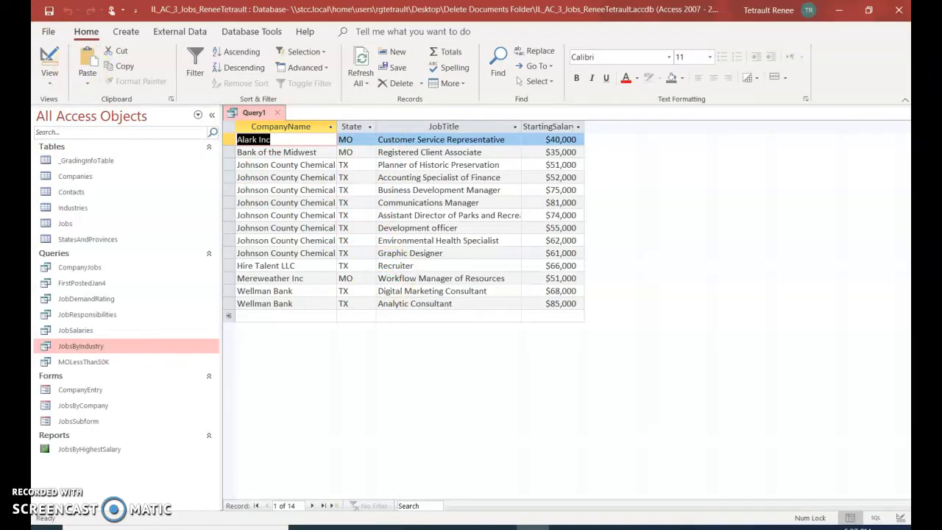
Return to Design View, enter *Manager* as the JobTitle criterion on the MO row, and display the results.
click(48, 60)
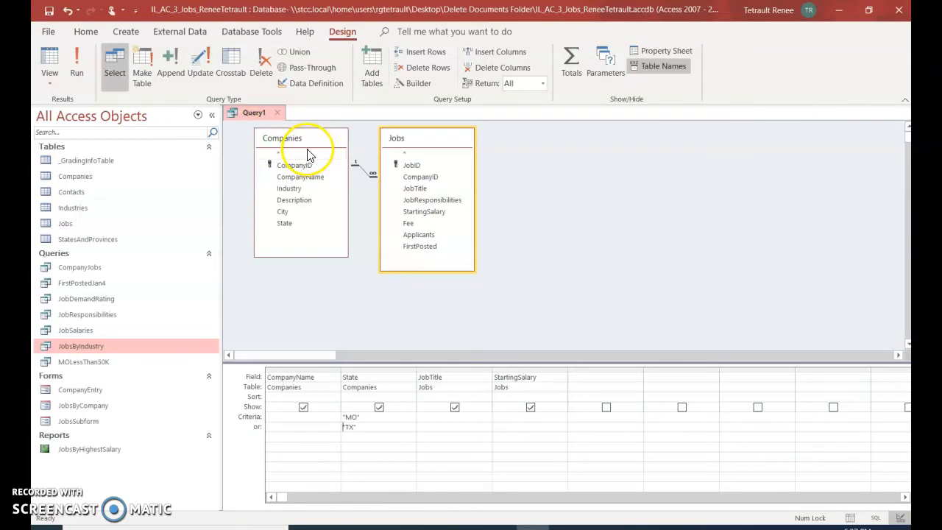
click(454, 417)
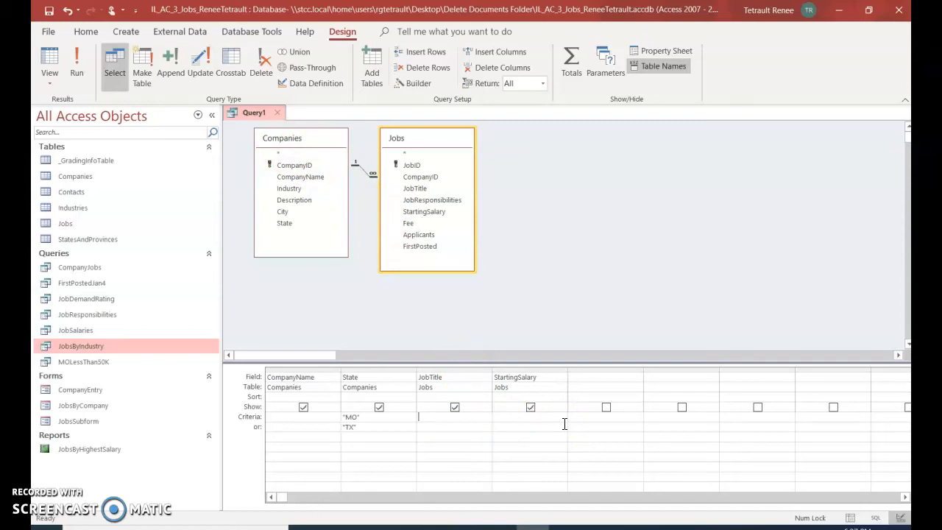
text(*Mna)
key(BackSpace)
click(511, 339)
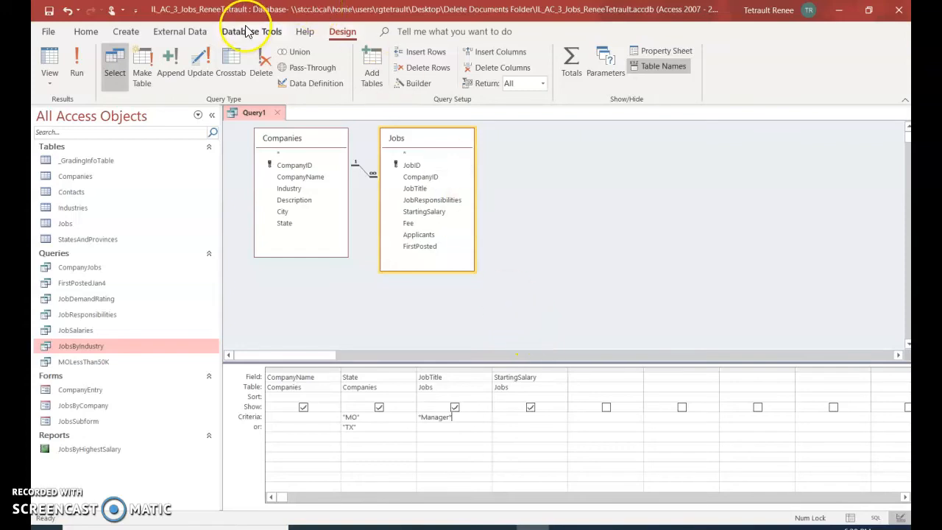
click(49, 62)
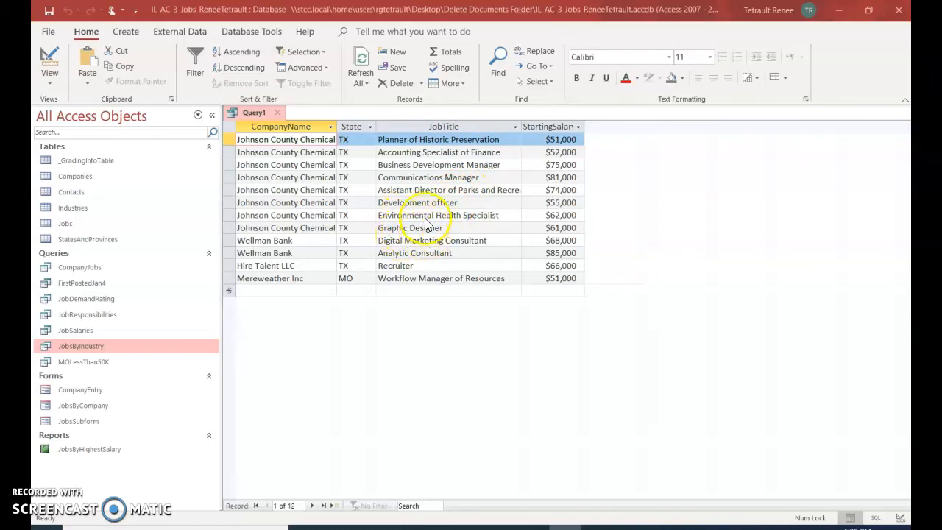
Return to the query design, add *Manager* as the JobTitle criterion on the TX row, and display the results.
click(47, 59)
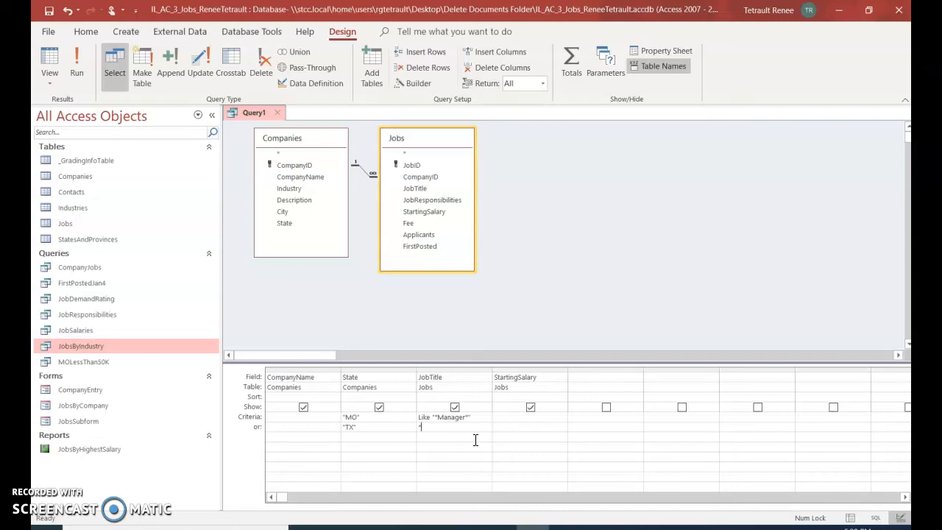
text(Manager)
click(50, 61)
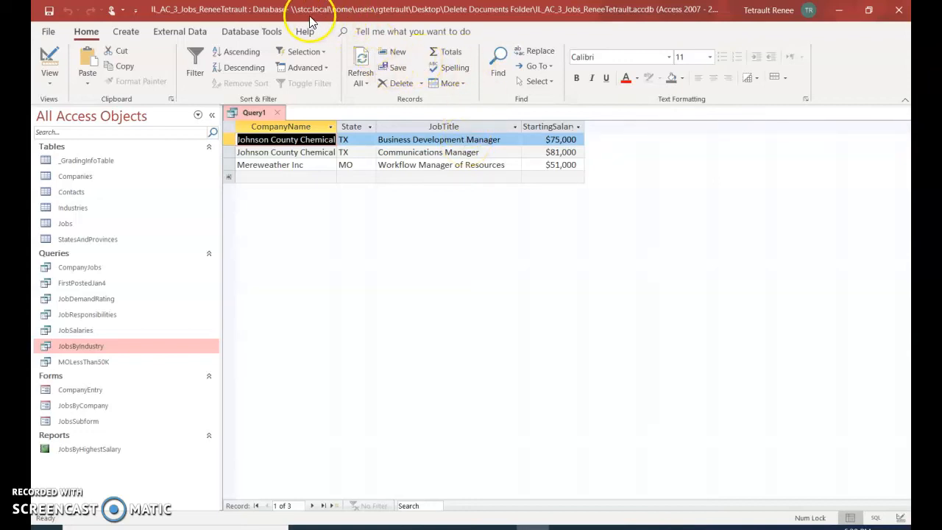
Save the query as MOTXManager and close it.
right_click(251, 117)
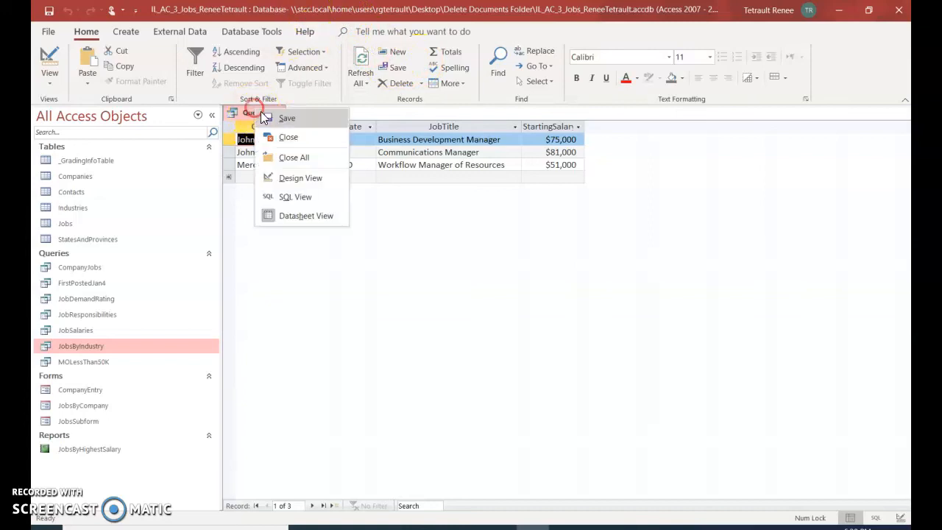
click(278, 117)
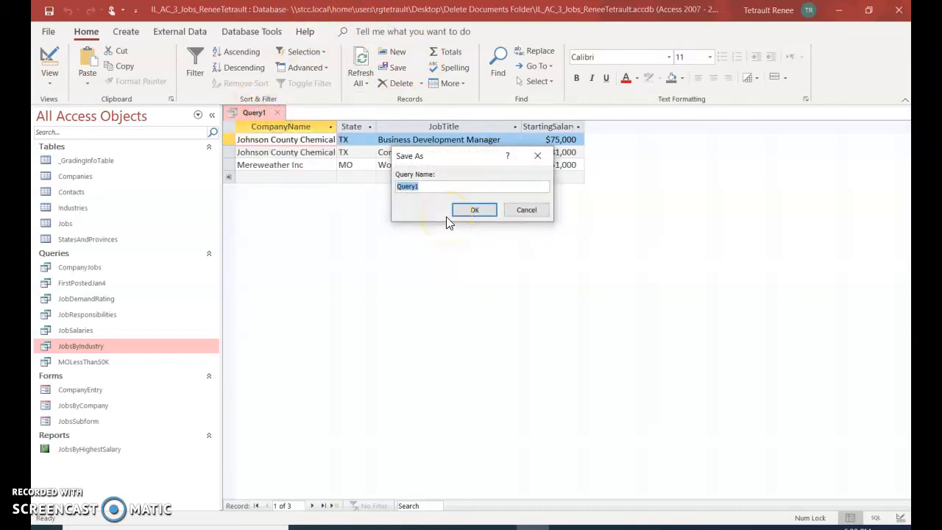
text(MOTXManager)
click(477, 210)
right_click(286, 112)
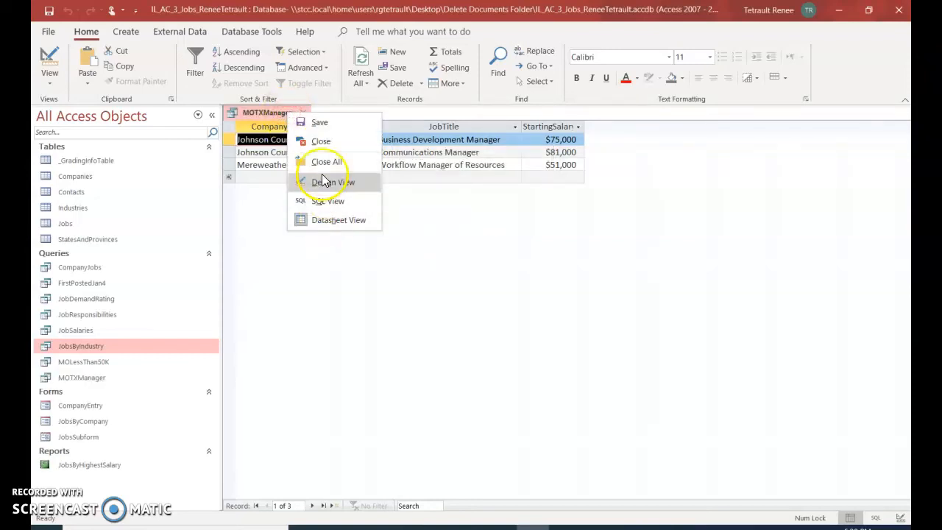
click(322, 141)
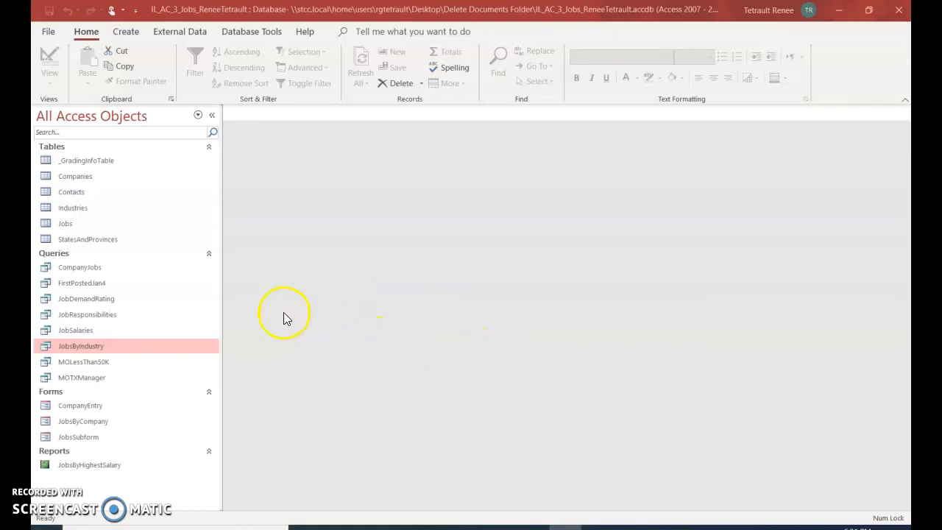
Open the Jobs table in Design View.
right_click(64, 223)
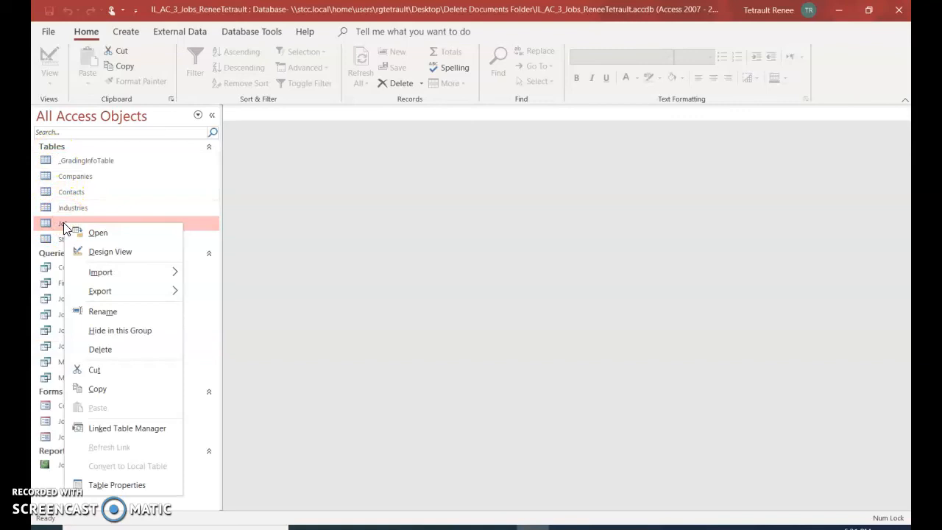
click(116, 251)
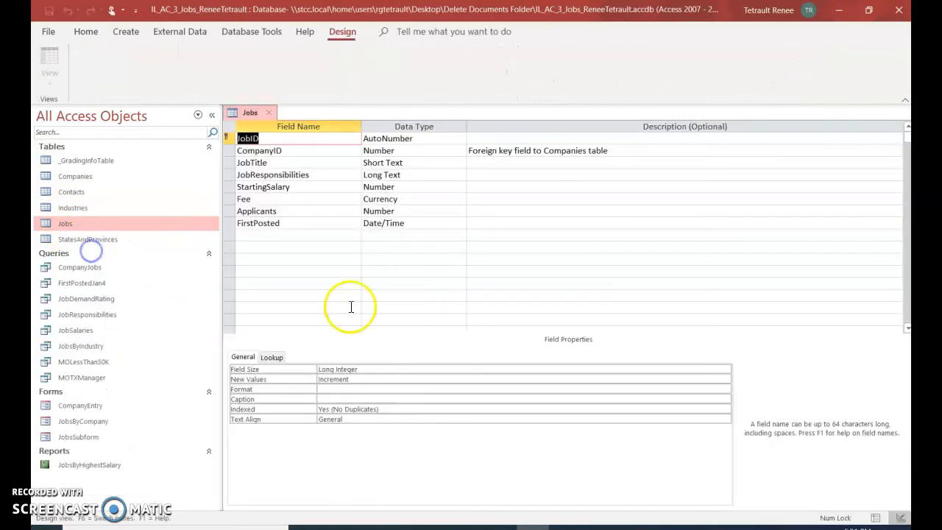
Add a Calculated field named Commission below FirstPosted, using the expression [StartingSalary]*0.1.
click(270, 235)
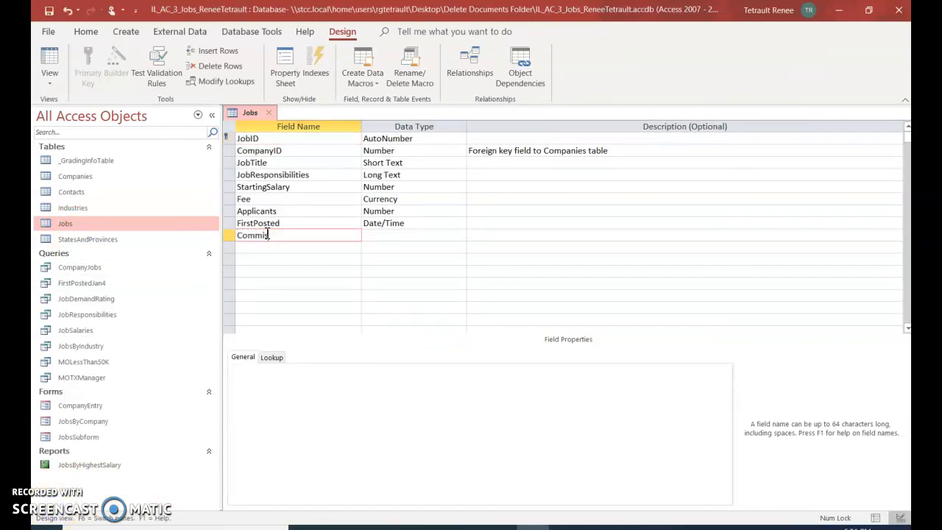
key(Tab)
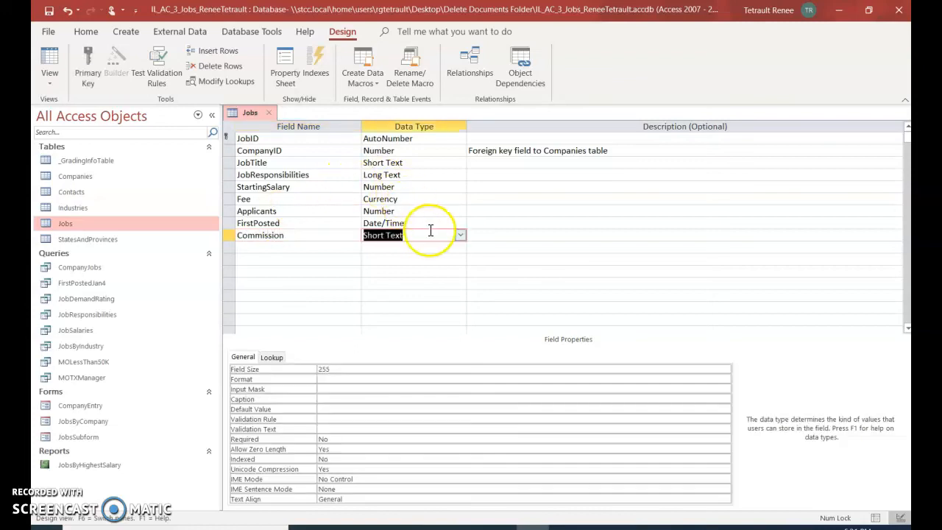
click(460, 234)
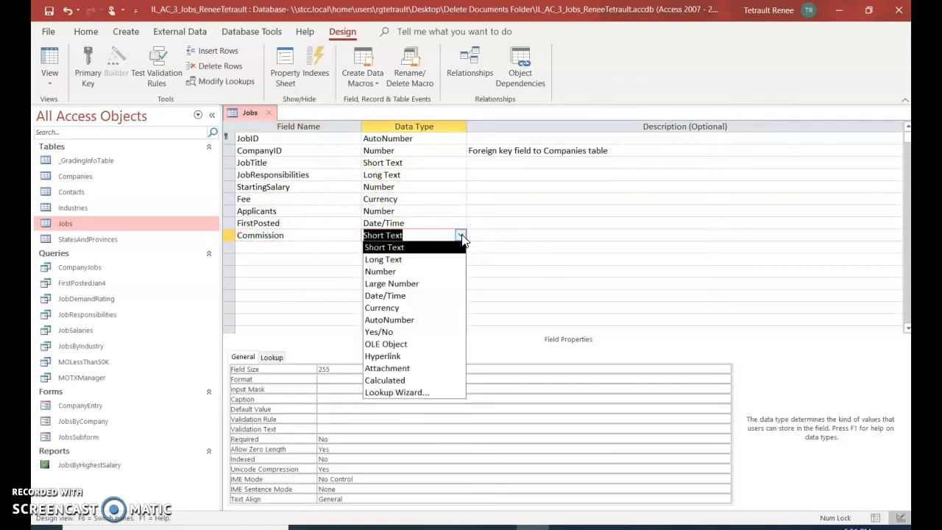
click(422, 380)
text([StartingSalary]*0.1)
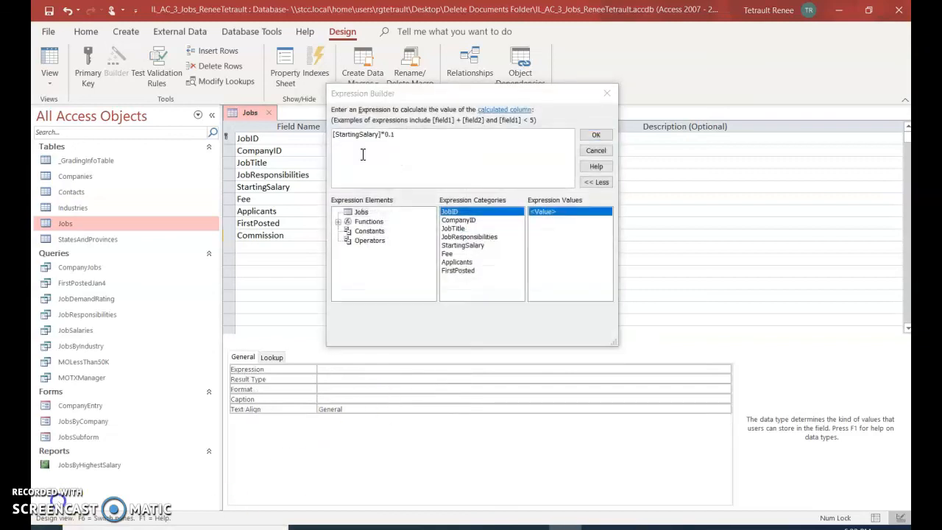
click(353, 150)
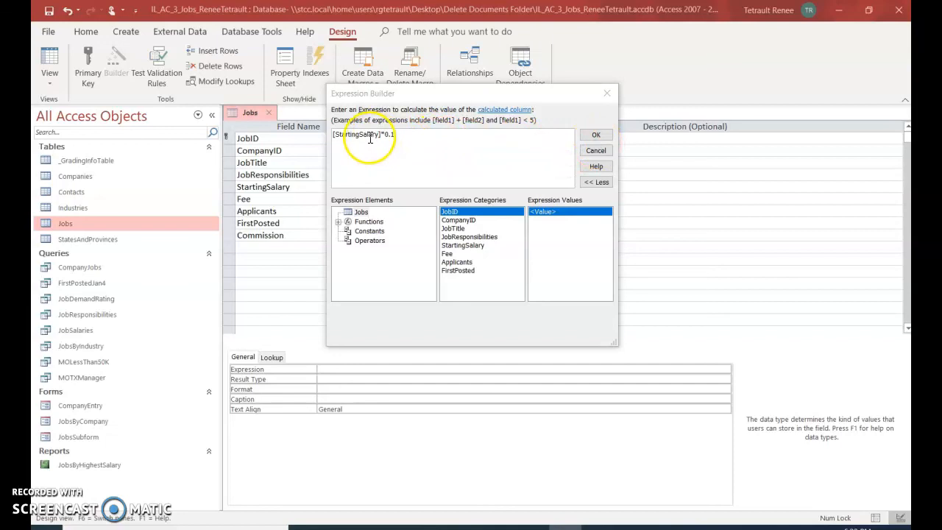
click(593, 136)
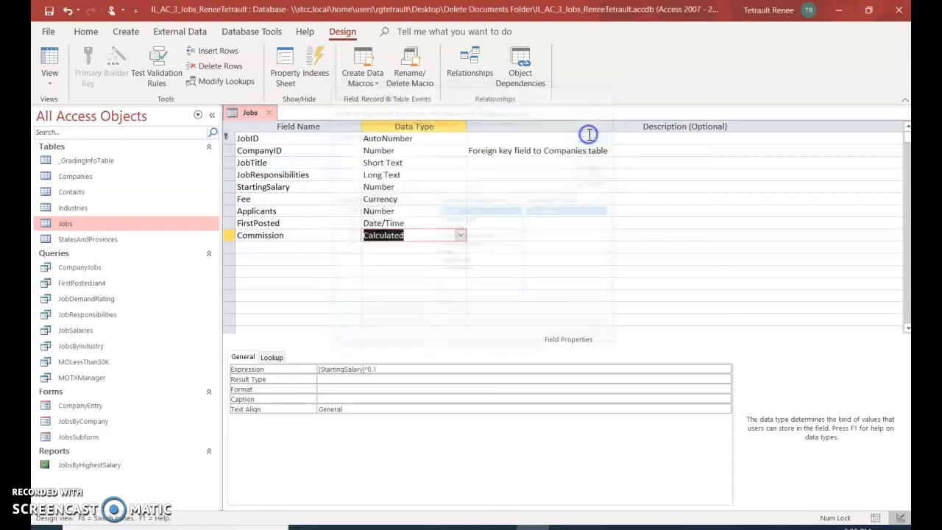
Save the Jobs table and switch to Datasheet View to check the first record's Commission value.
click(50, 53)
click(459, 314)
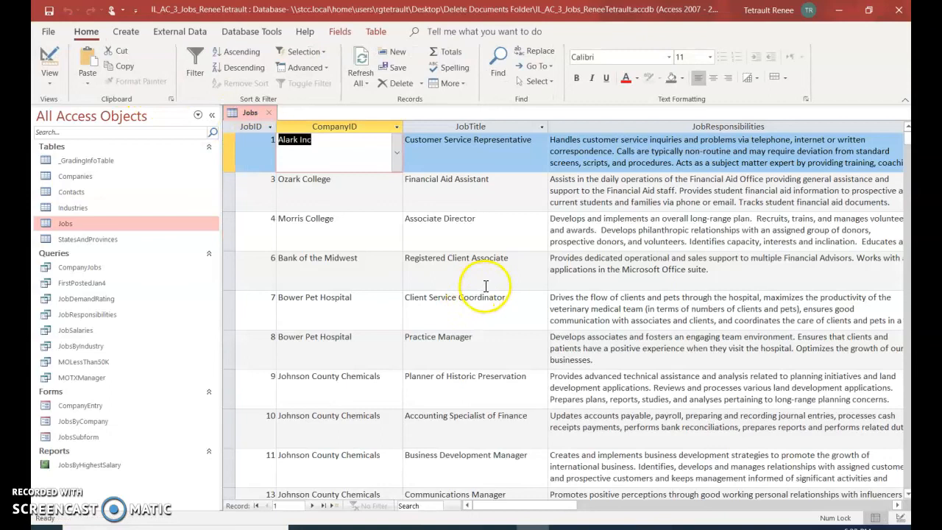
key(Tab)
key(Tab)
key(Tab)
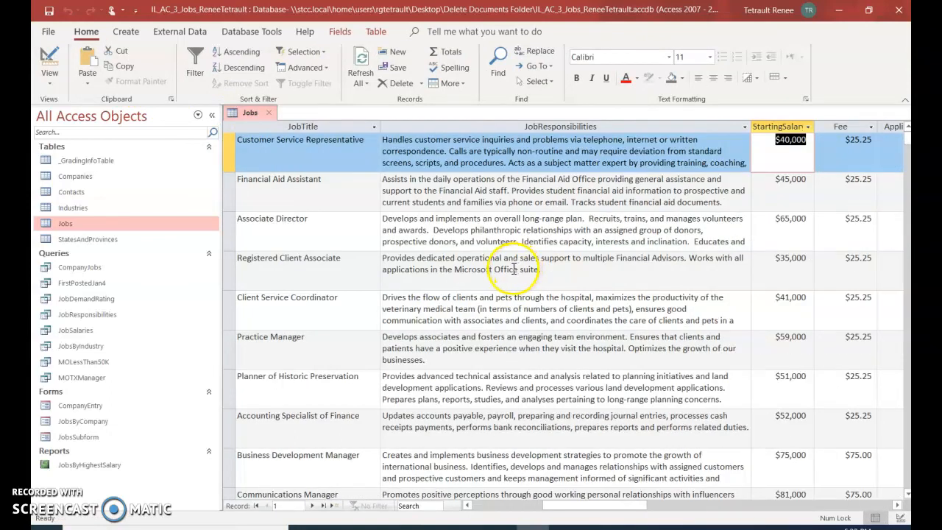
key(Tab)
key(Tab)
key(Tab)
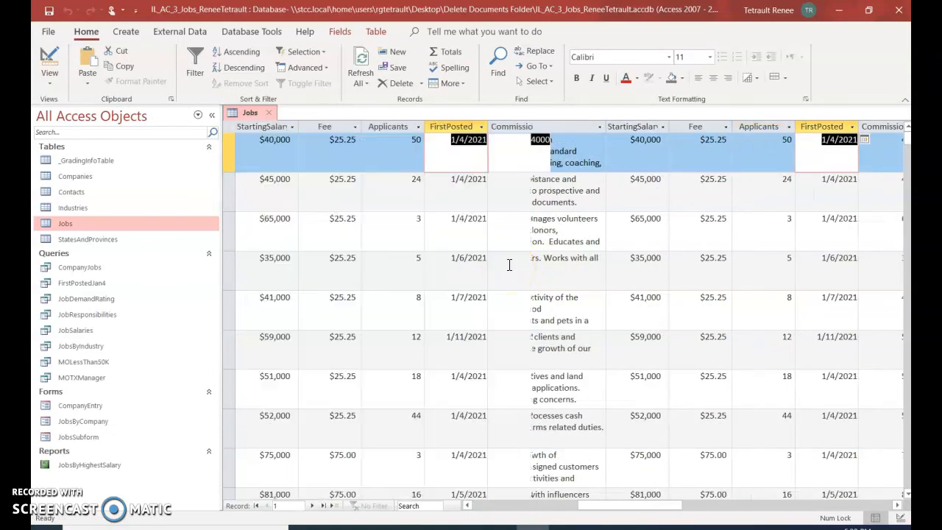
Set the first job record's StartingSalary to 470000 and close the Jobs table.
click(275, 148)
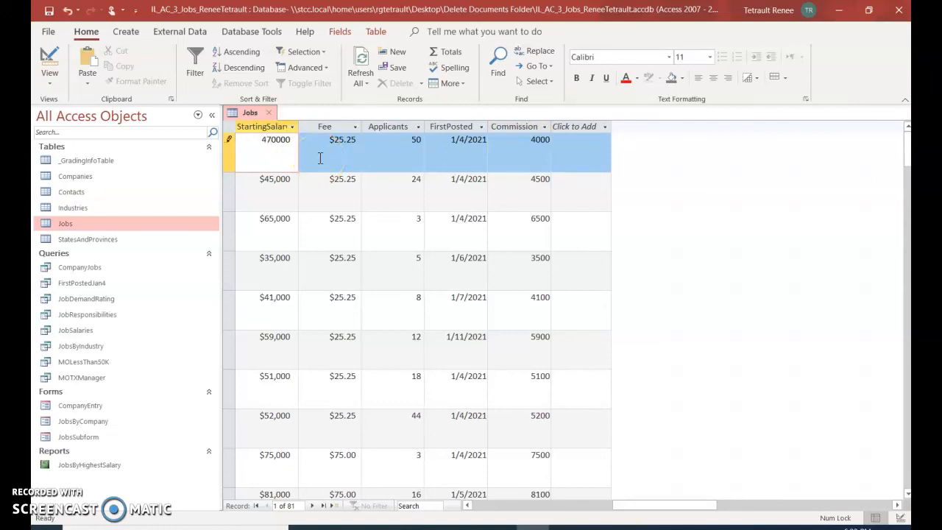
key(Tab)
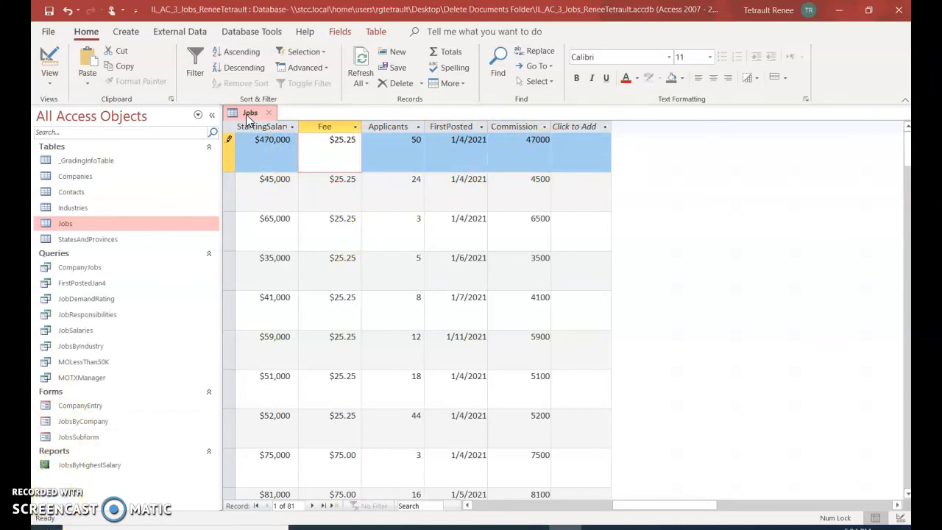
right_click(243, 118)
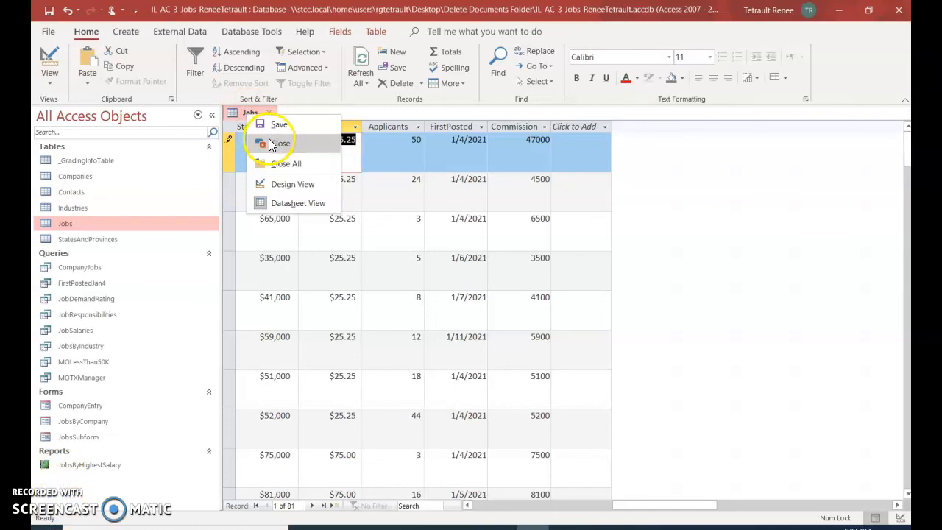
click(278, 144)
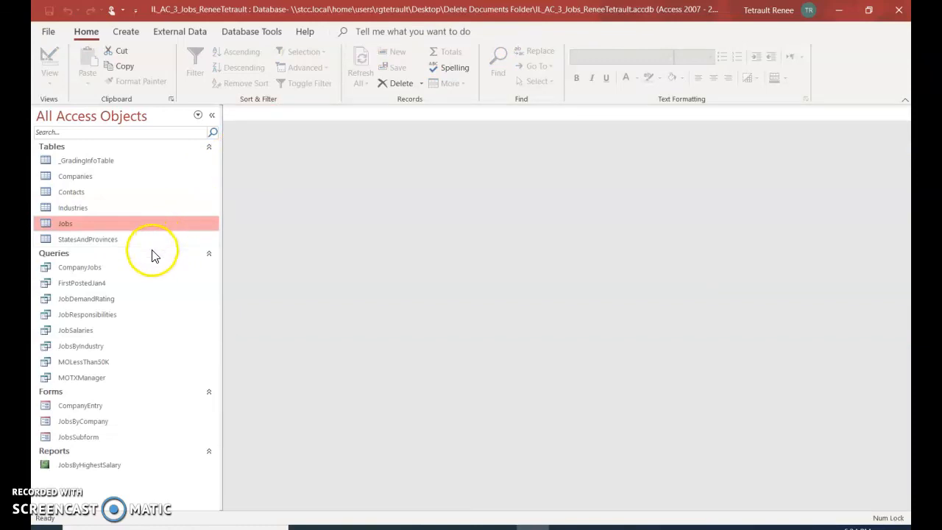
In the JobDemandRating query's design, add the calculated field JobIndex: [StartingSalary]/1000*[JobDemandIndex], widen its column, and display the results.
double_click(105, 299)
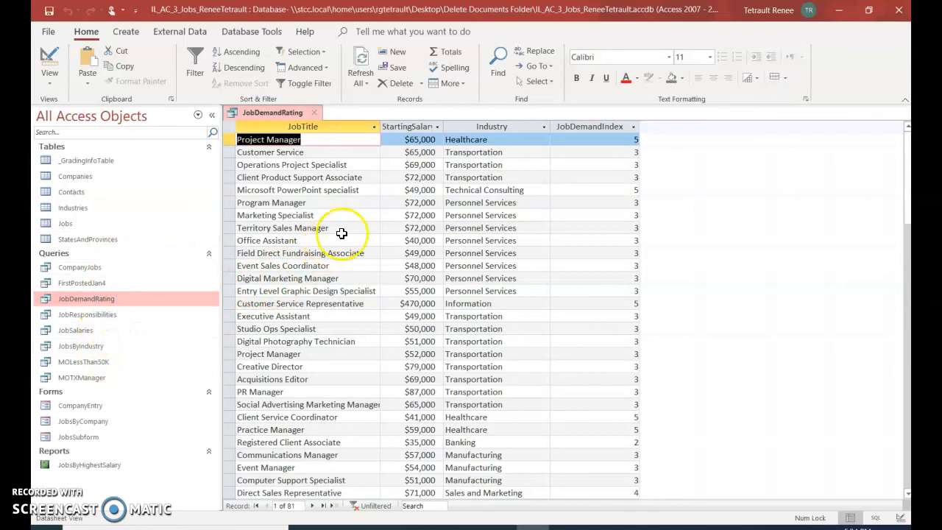
click(48, 59)
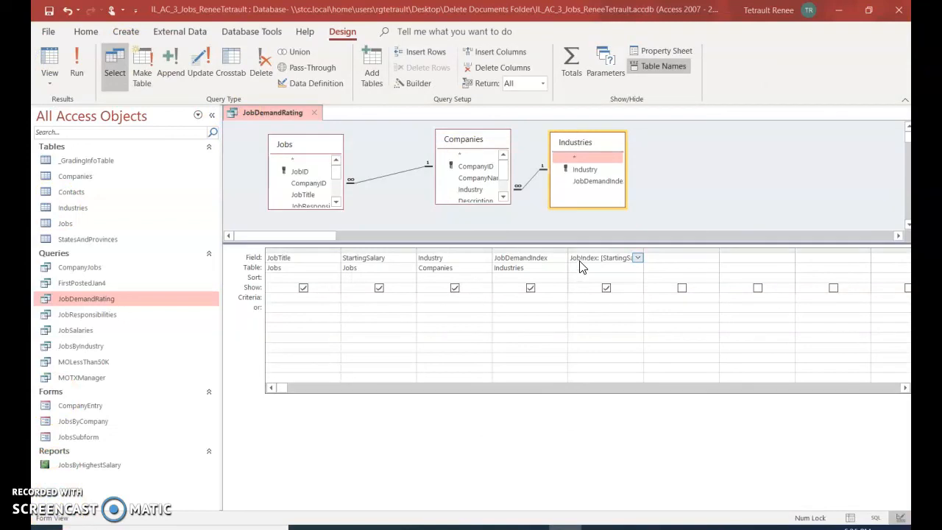
click(639, 256)
drag(643, 253, 750, 250)
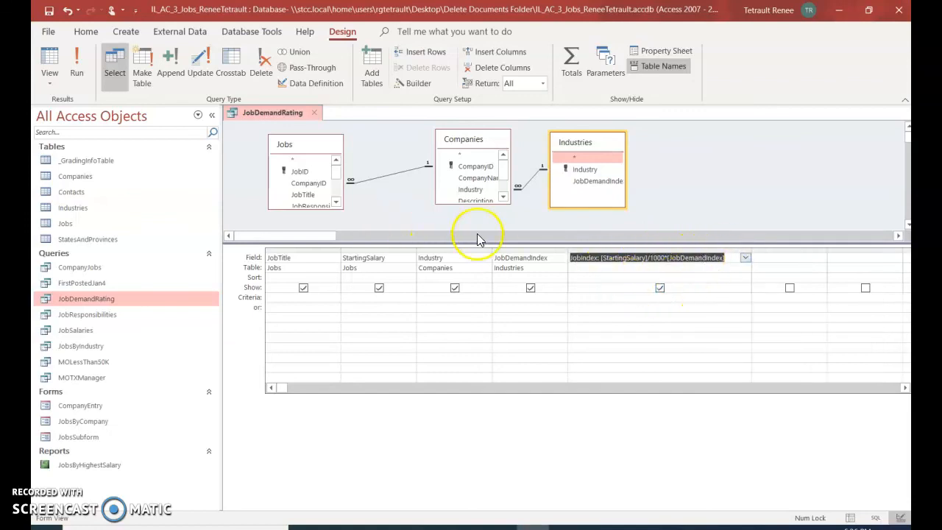
click(577, 268)
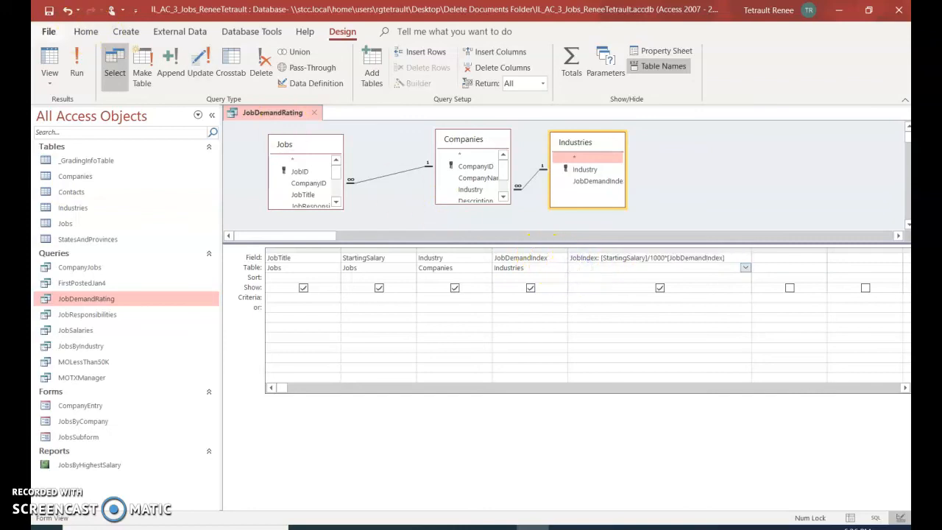
click(47, 61)
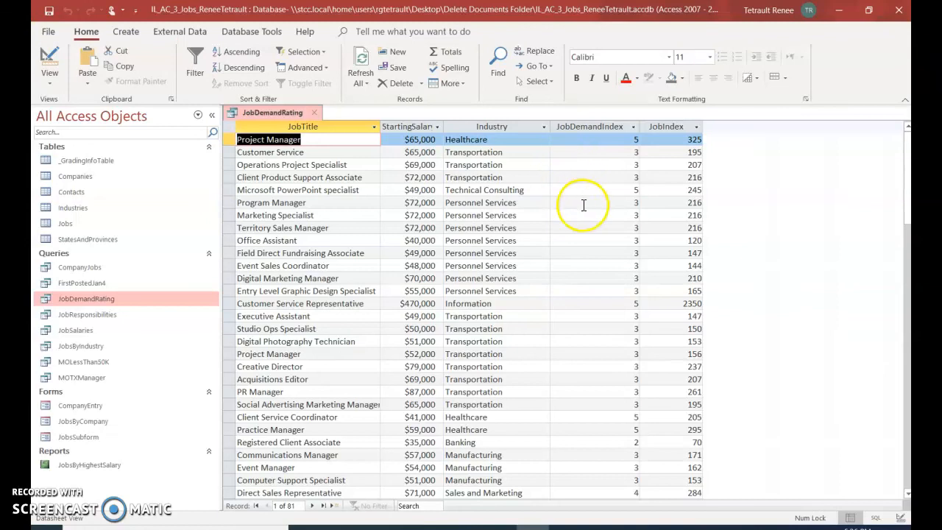
Set the JobDemandIndex of the Program Manager record to 4 and commit the record.
click(585, 203)
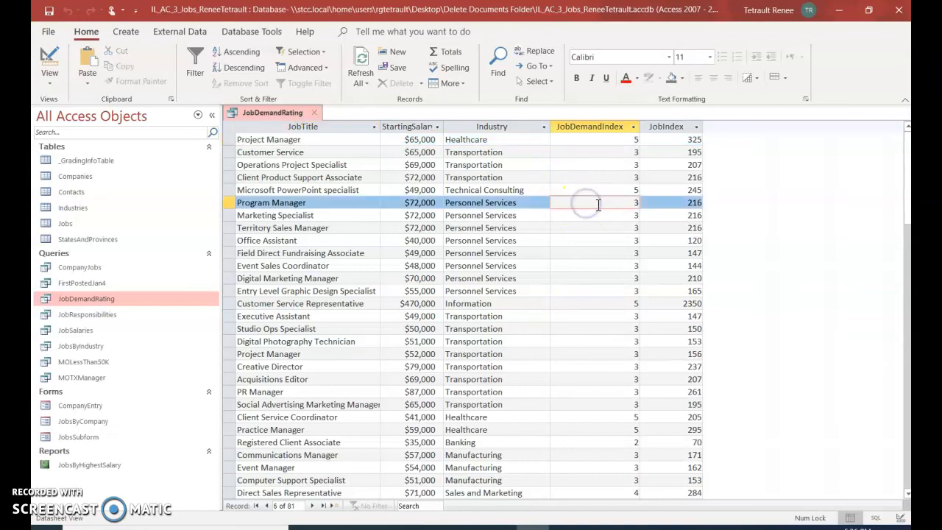
double_click(580, 208)
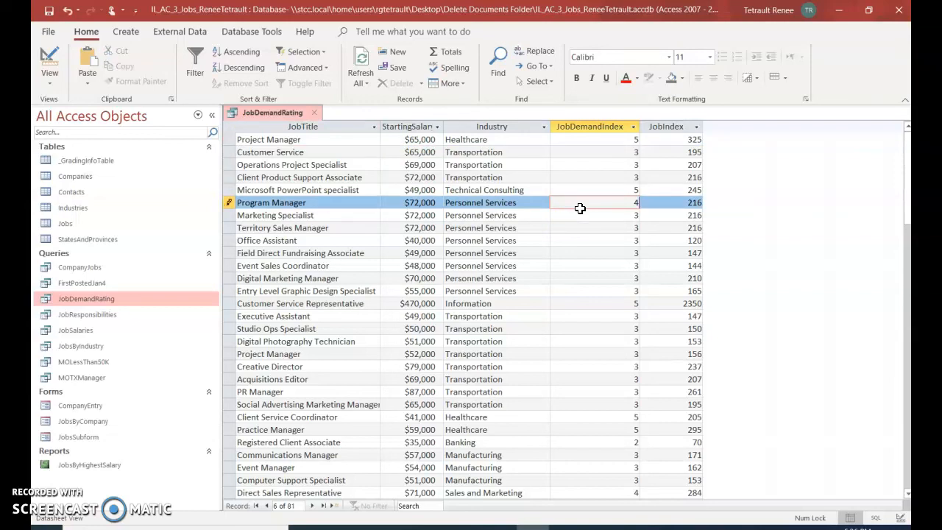
key(Tab)
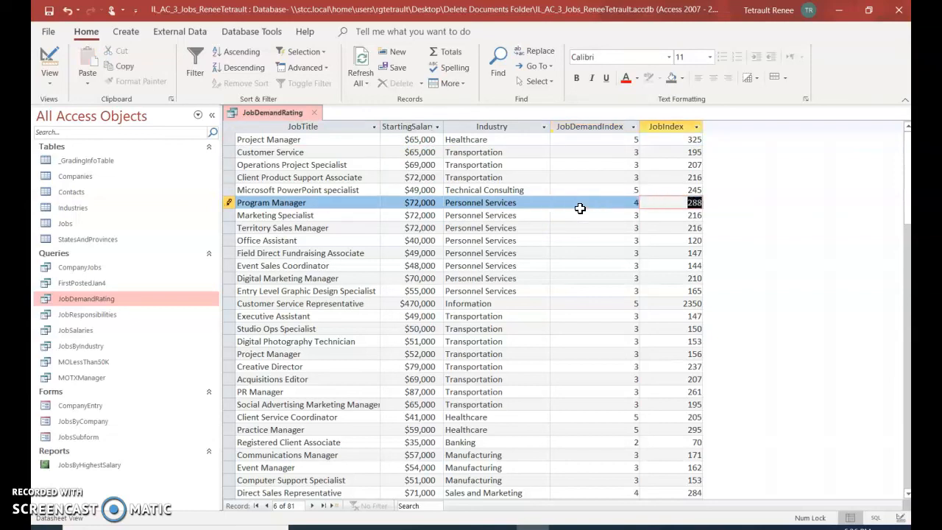
click(621, 215)
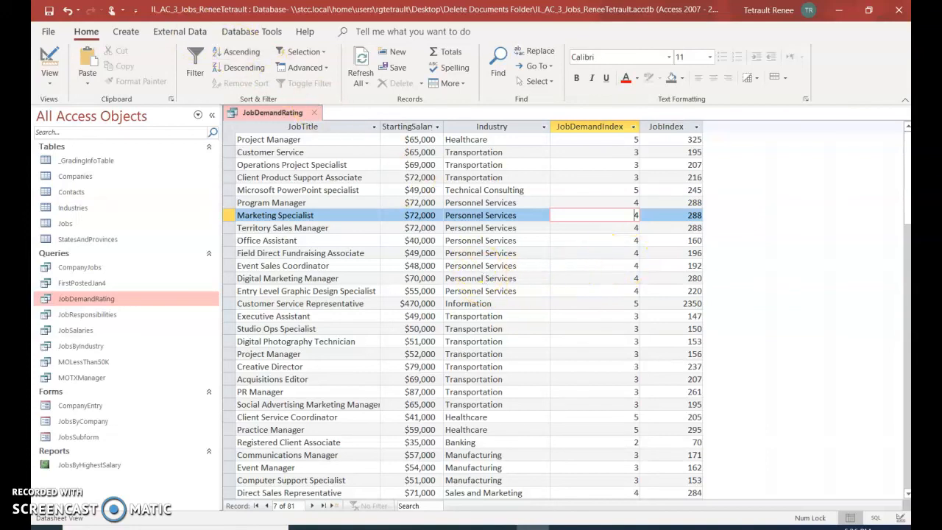
Save the JobDemandRating query and close it.
click(48, 11)
right_click(266, 112)
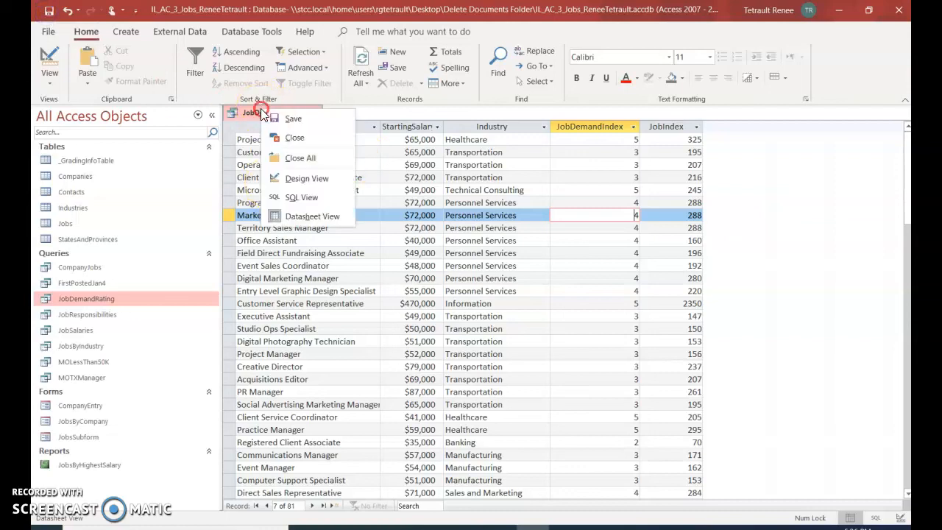
click(289, 138)
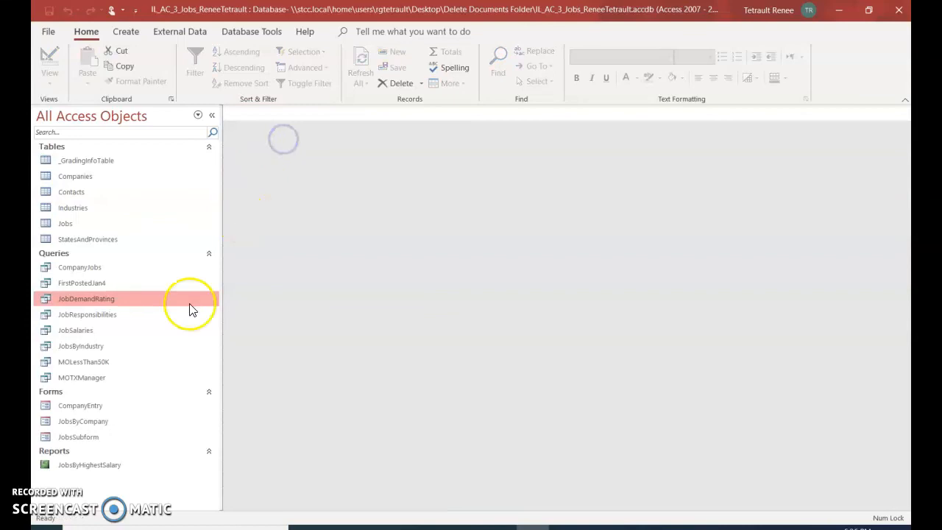